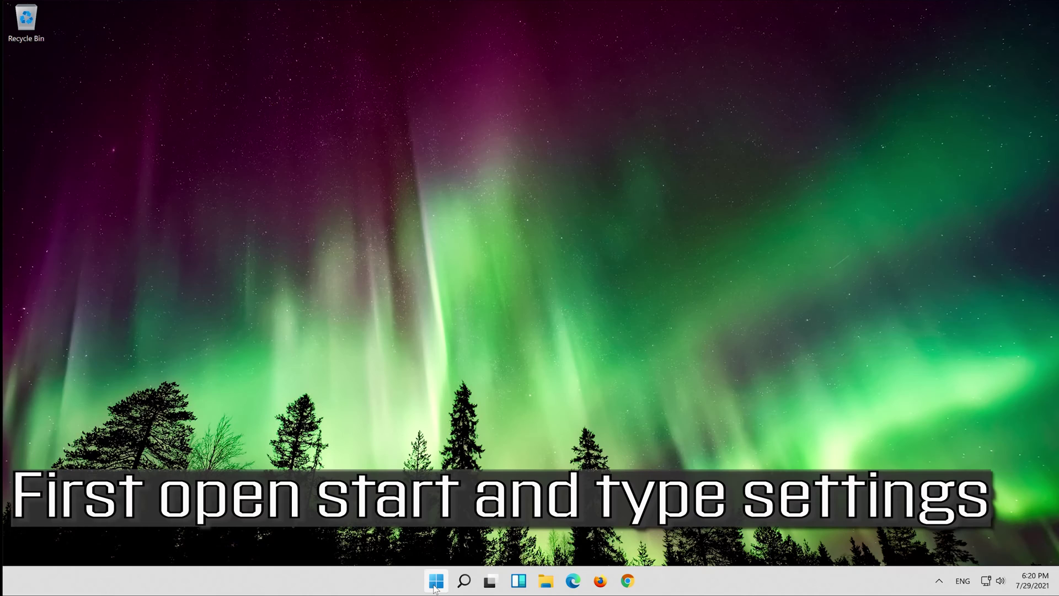
# Step: Open Windows Settings and go to the Apps & features page of the Apps section
pyautogui.click(434, 584)
pyautogui.write('settings')
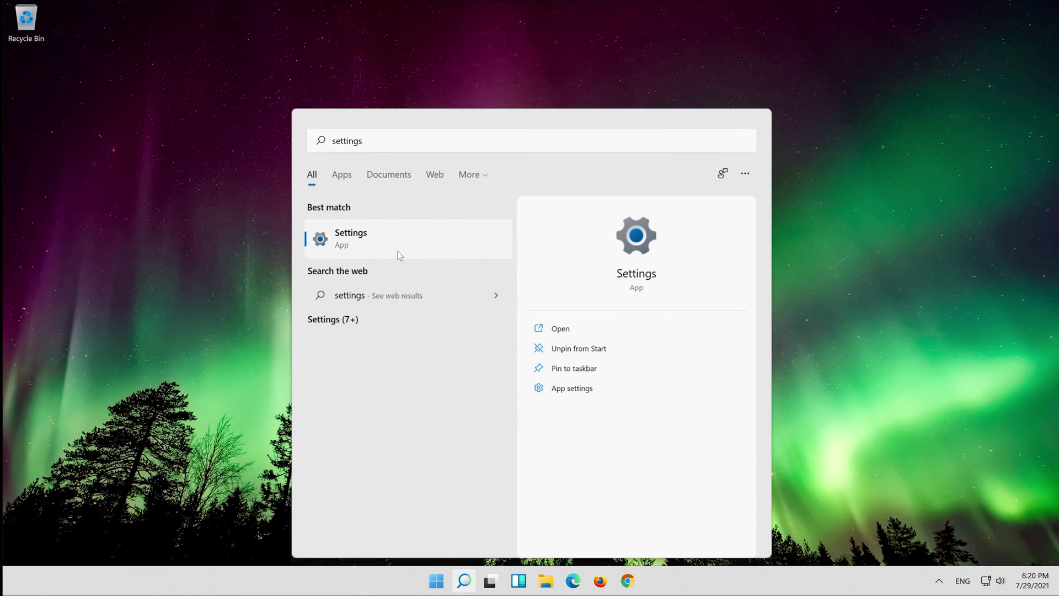
pyautogui.click(400, 255)
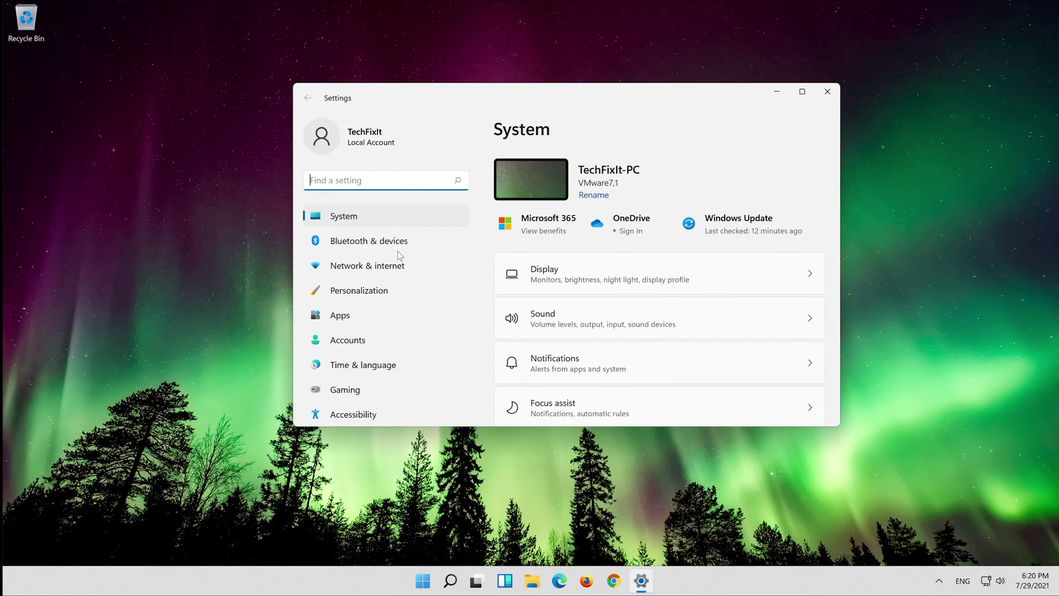
pyautogui.click(368, 321)
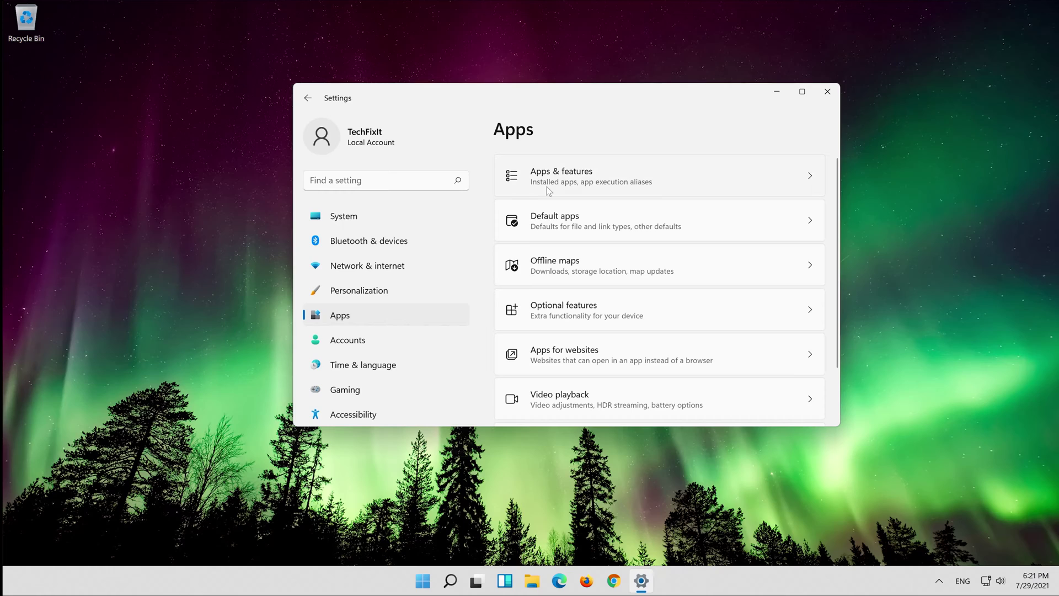
pyautogui.click(547, 187)
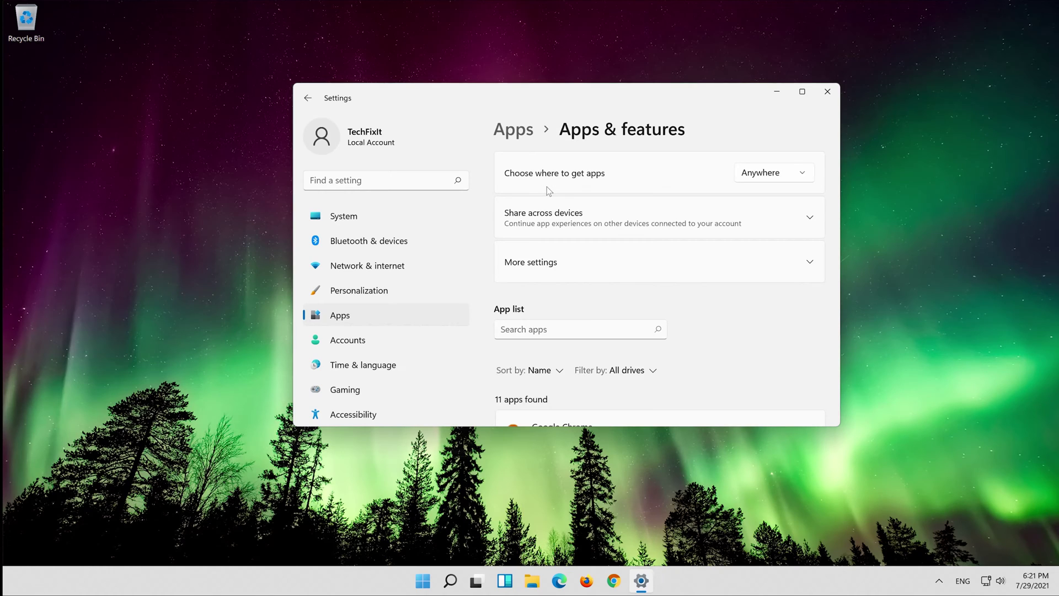
# Step: Find Microsoft Store among the installed apps and open its advanced options
pyautogui.scroll(-1, 672, 286)
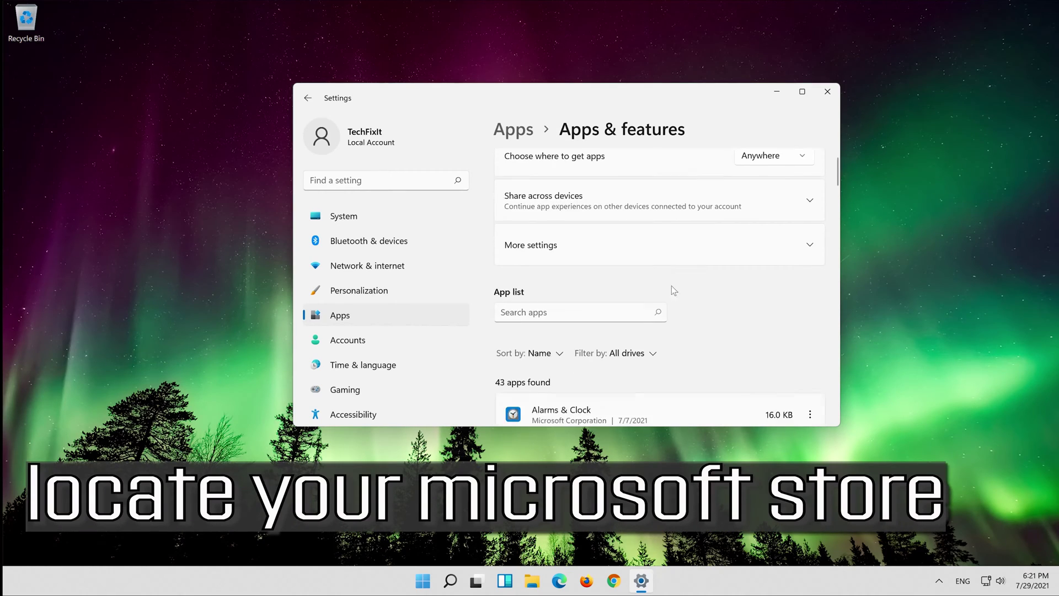
pyautogui.scroll(-10, 670, 286)
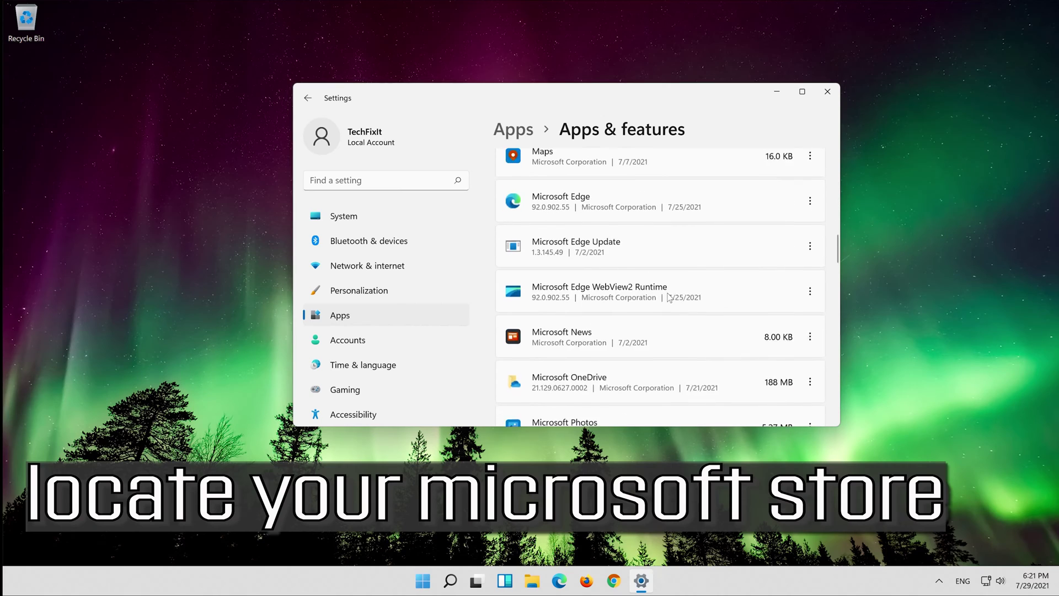
pyautogui.scroll(-4, 669, 298)
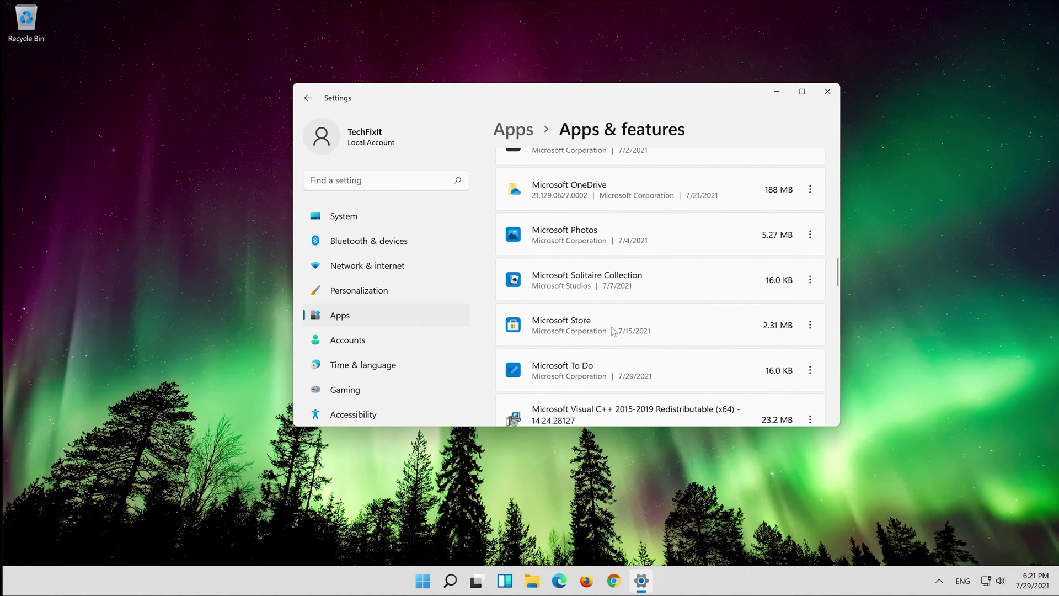
pyautogui.click(808, 327)
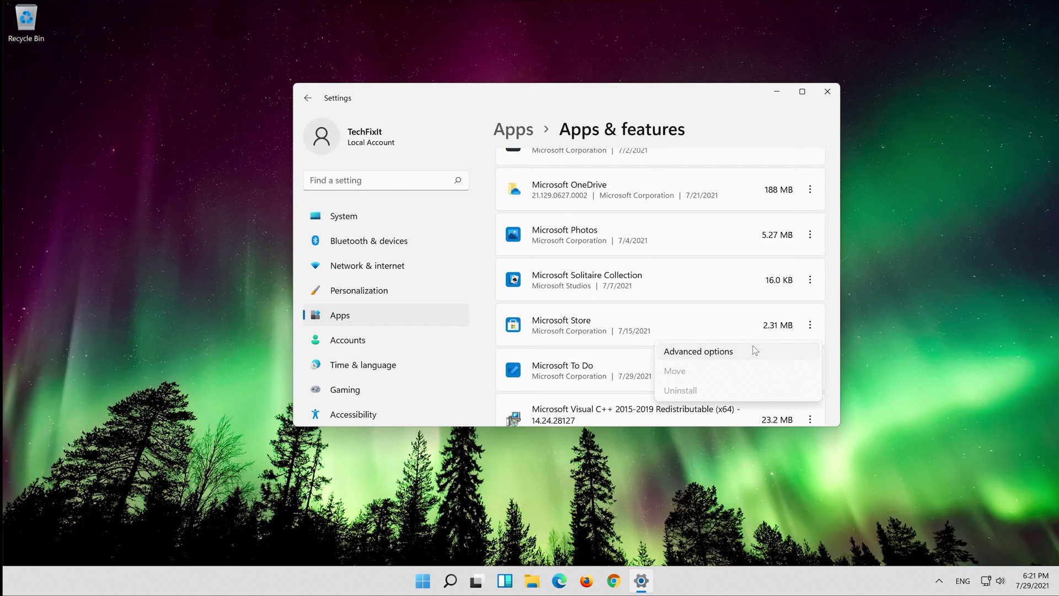
pyautogui.click(754, 349)
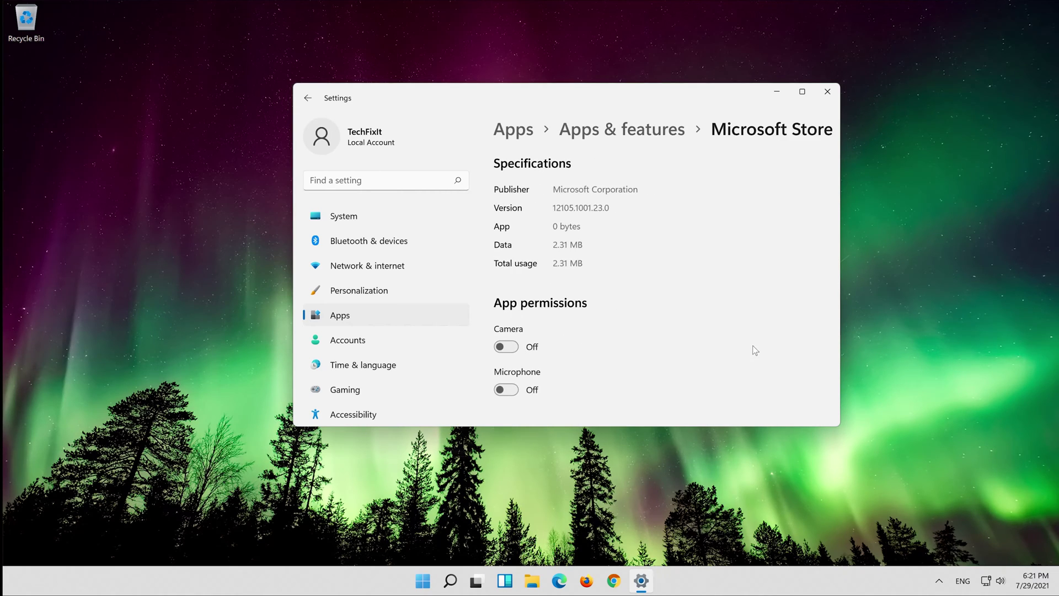
# Step: Repair the Microsoft Store app and reset it, confirming the deletion of its data
pyautogui.scroll(-8, 684, 277)
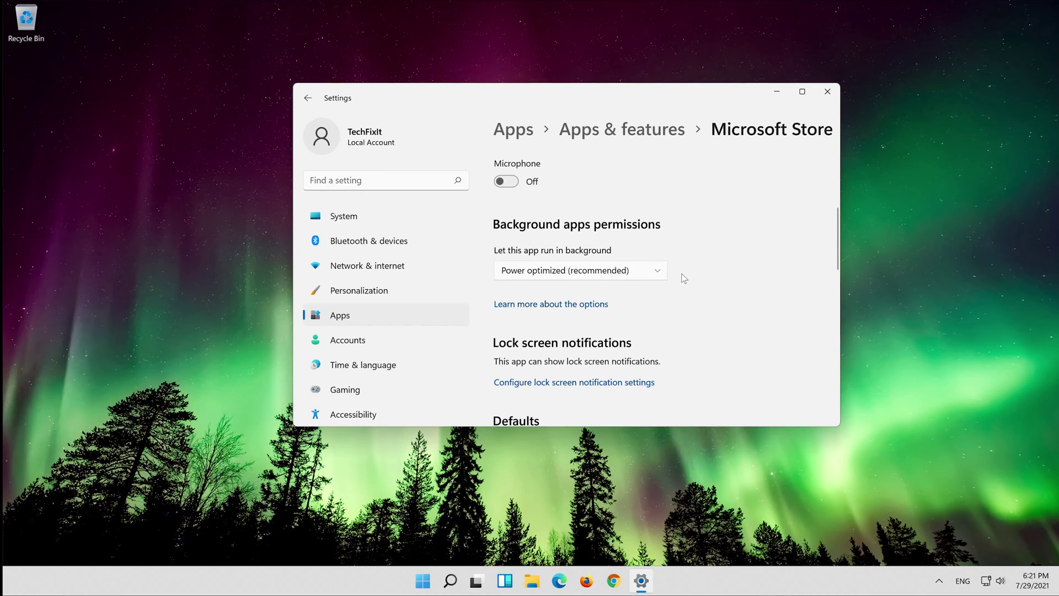
pyautogui.scroll(-3, 688, 277)
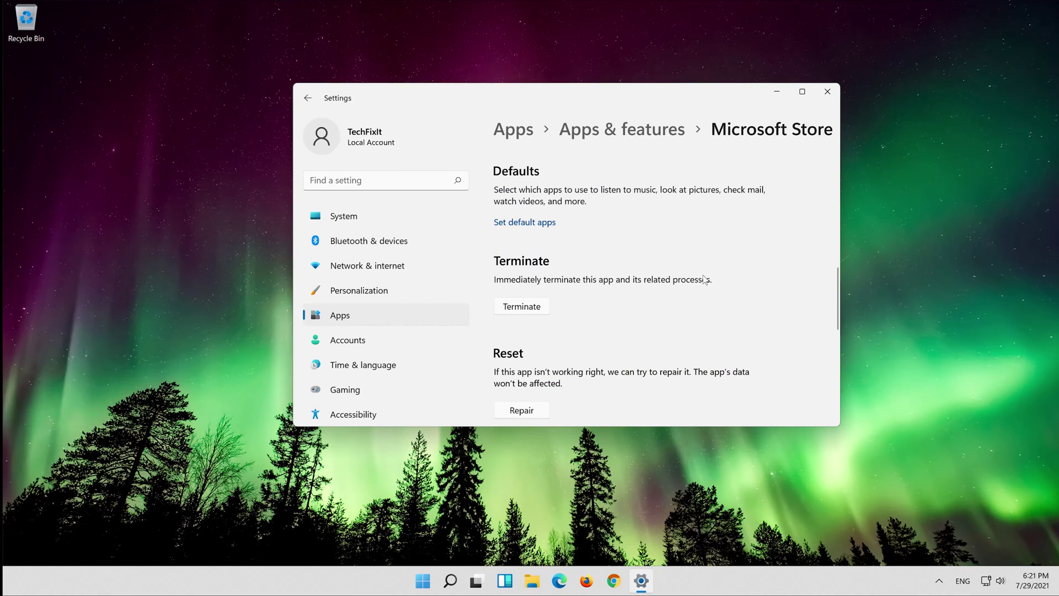
pyautogui.scroll(-2, 704, 277)
pyautogui.scroll(-2, 703, 274)
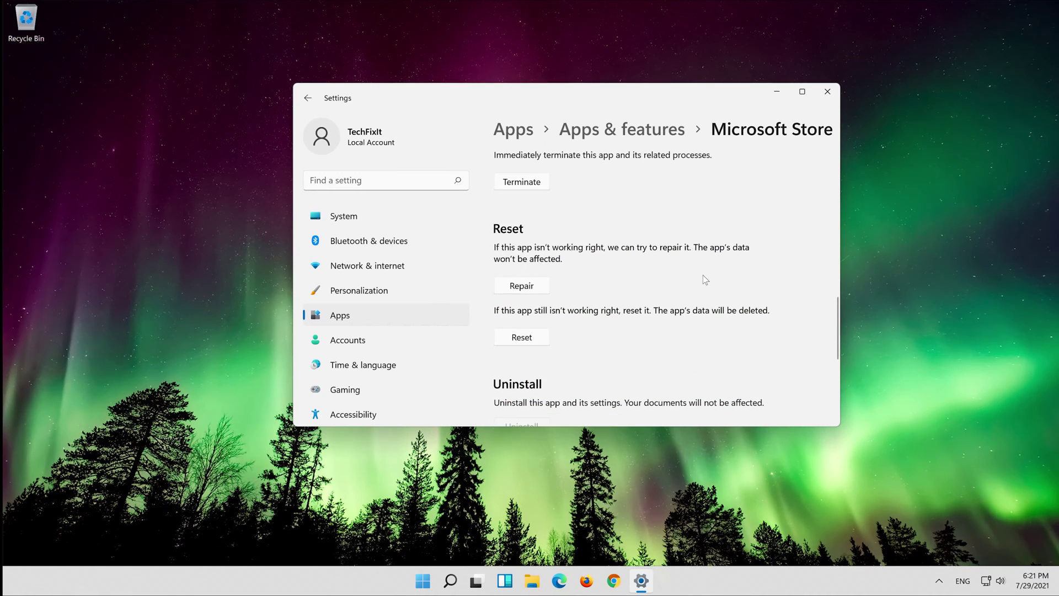
pyautogui.click(514, 287)
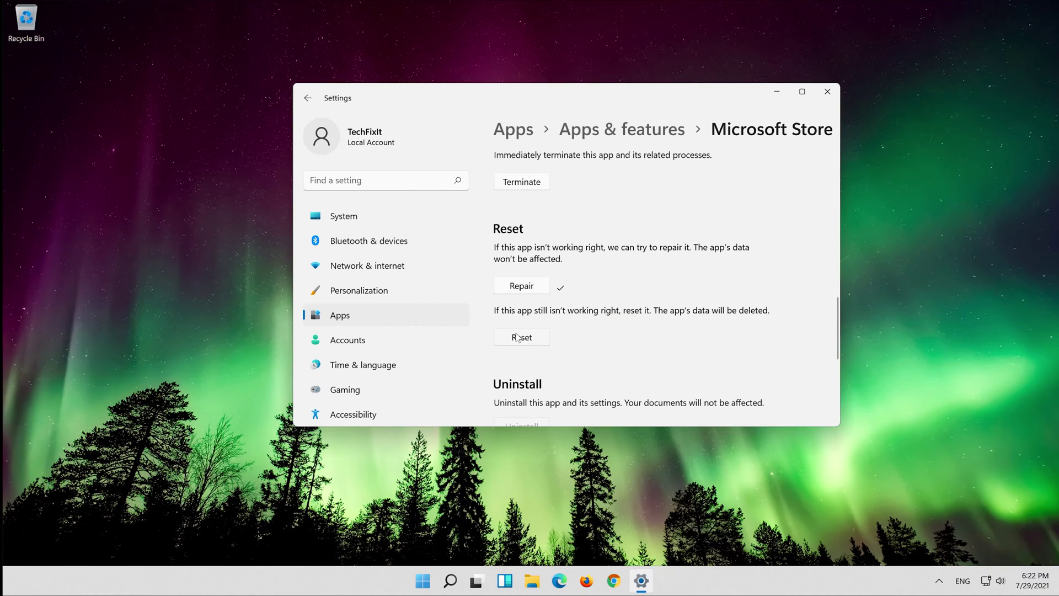
pyautogui.click(517, 338)
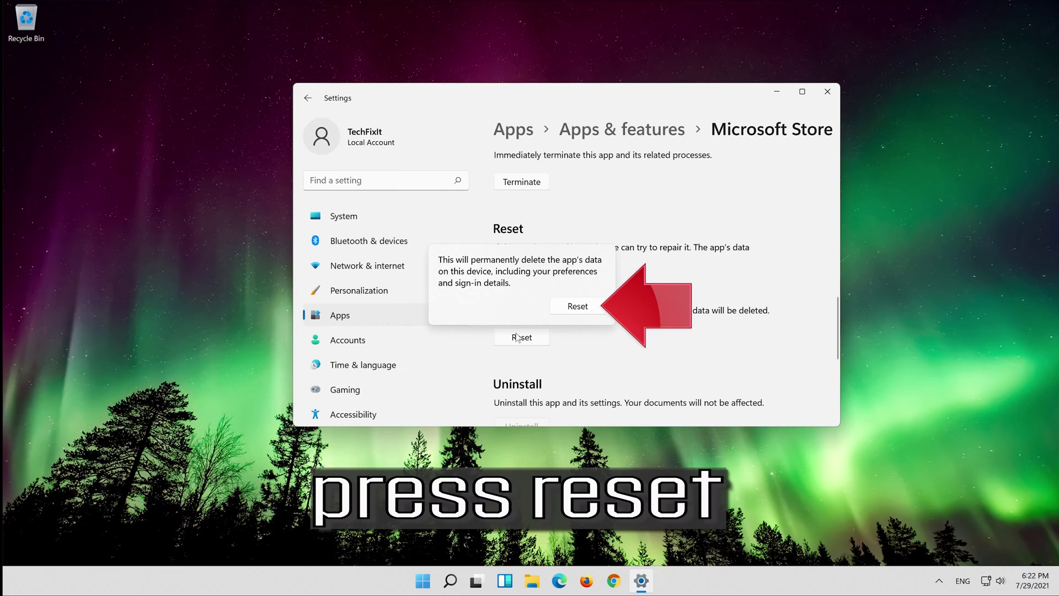
pyautogui.click(577, 312)
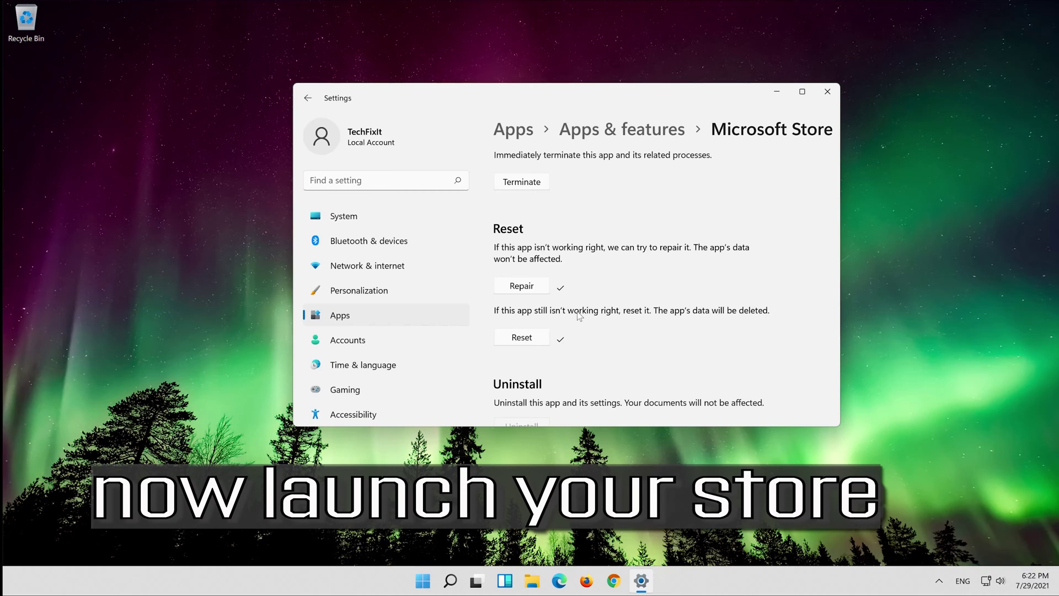
# Step: Close Settings and launch Microsoft Store
pyautogui.scroll(3, 579, 316)
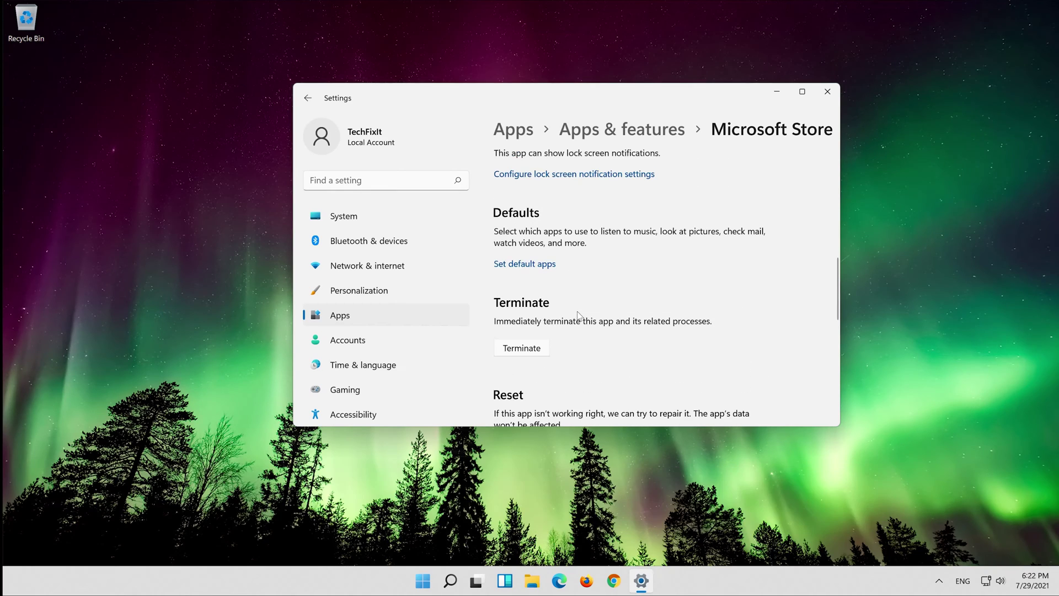
pyautogui.click(828, 96)
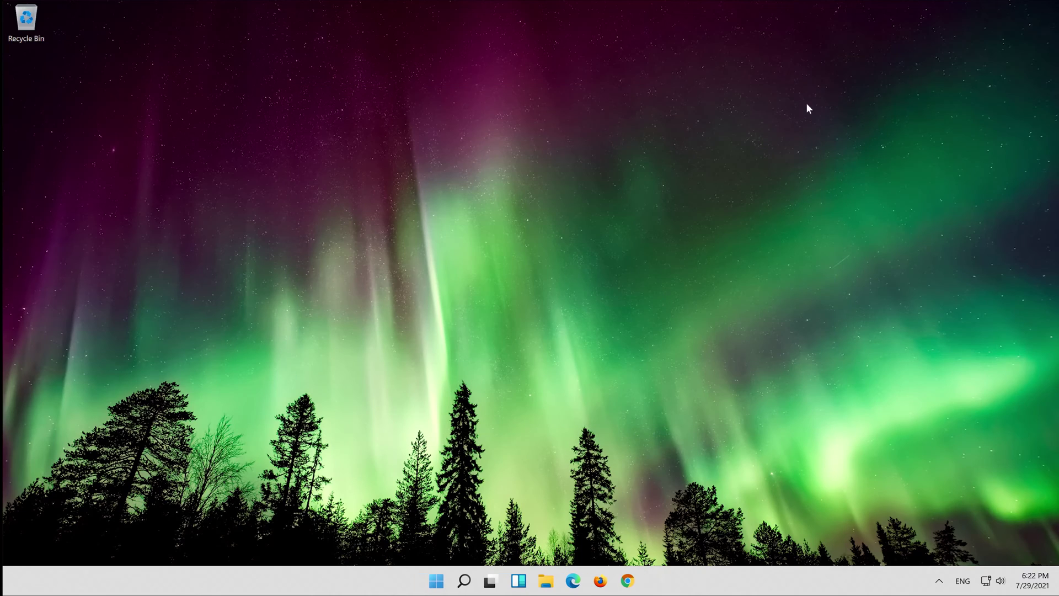
pyautogui.click(446, 585)
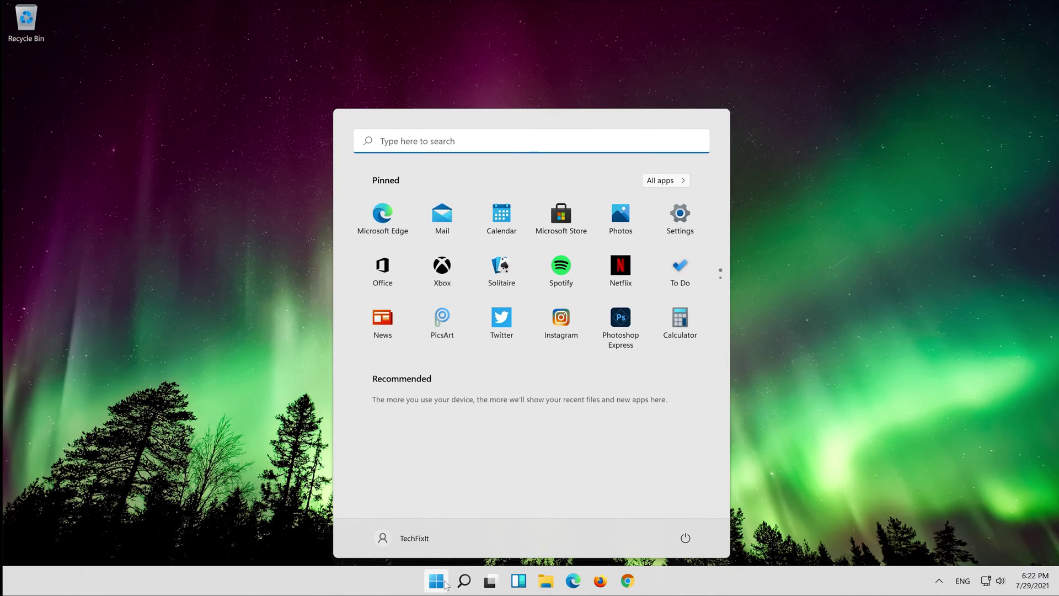
pyautogui.click(561, 216)
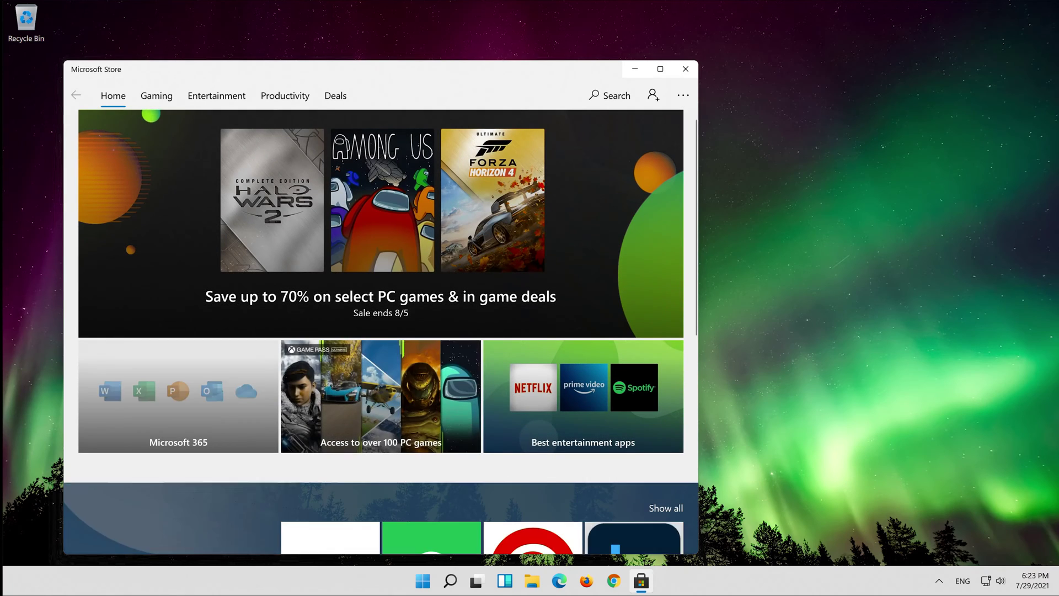
pyautogui.moveTo(449, 68); pyautogui.dragTo(634, 47)
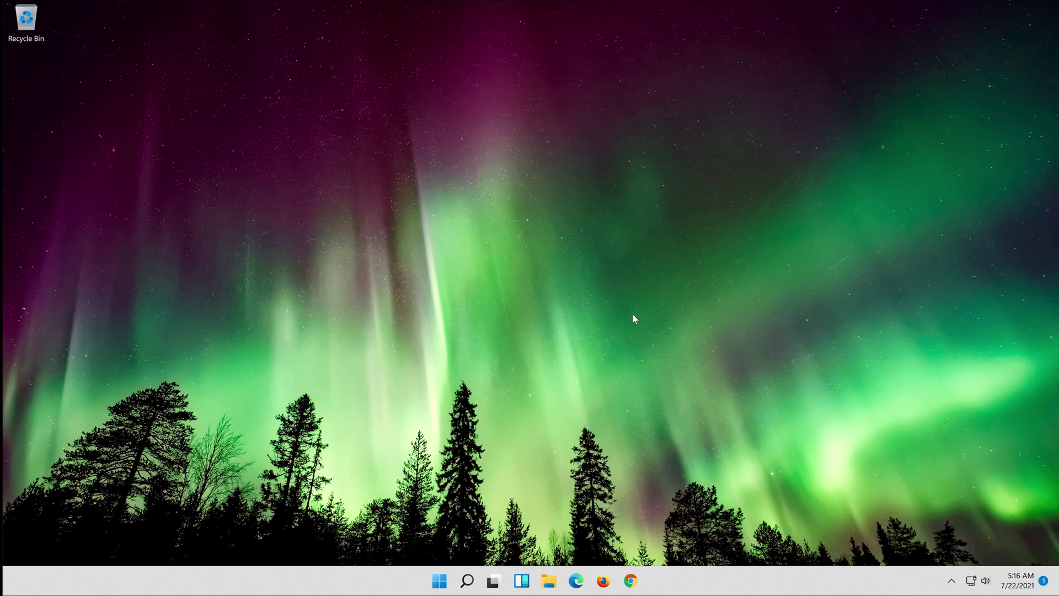
# Step: Open Windows Settings and go to the Other troubleshooters page under System > Troubleshoot
pyautogui.click(439, 580)
pyautogui.write('settings')
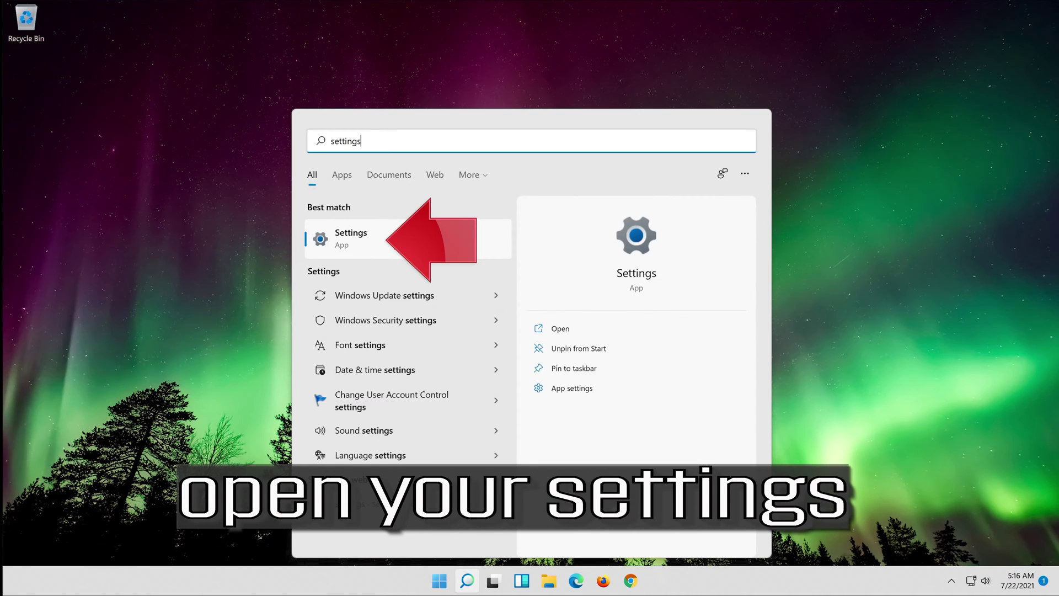
pyautogui.click(394, 243)
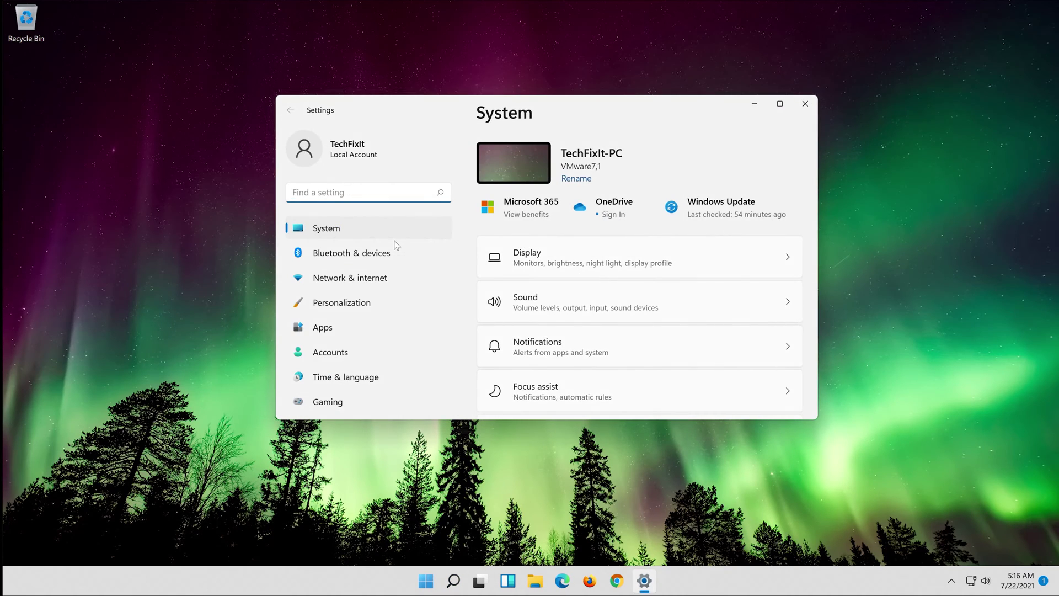
pyautogui.click(349, 233)
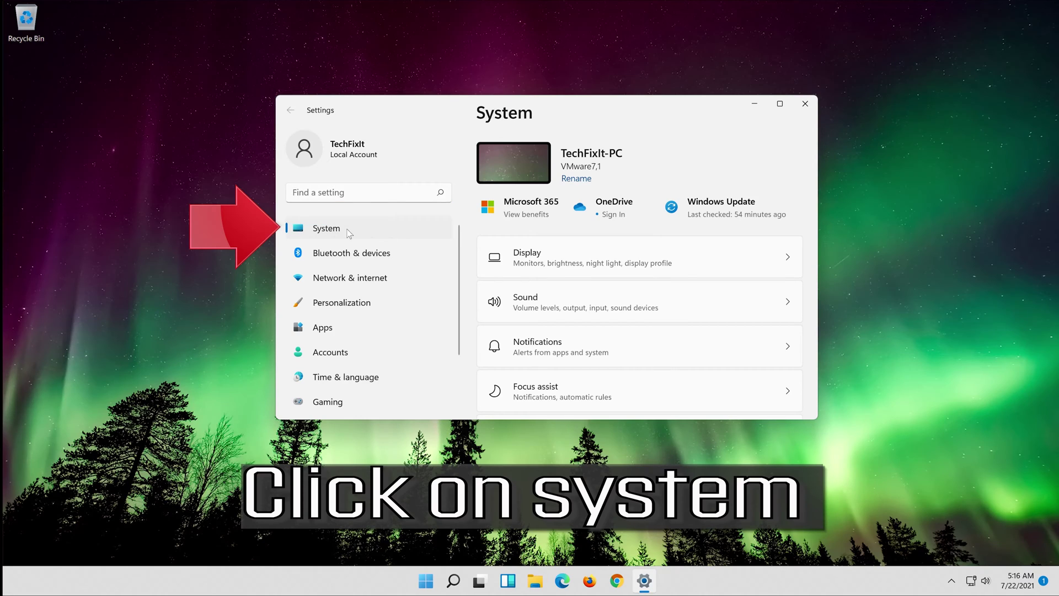
pyautogui.scroll(-6, 606, 341)
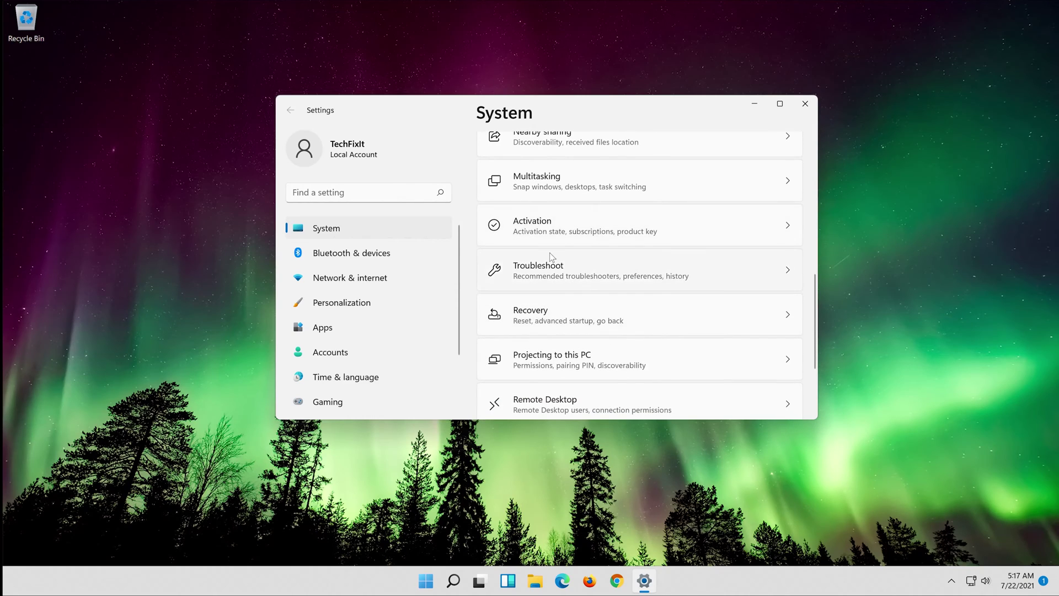
pyautogui.click(575, 274)
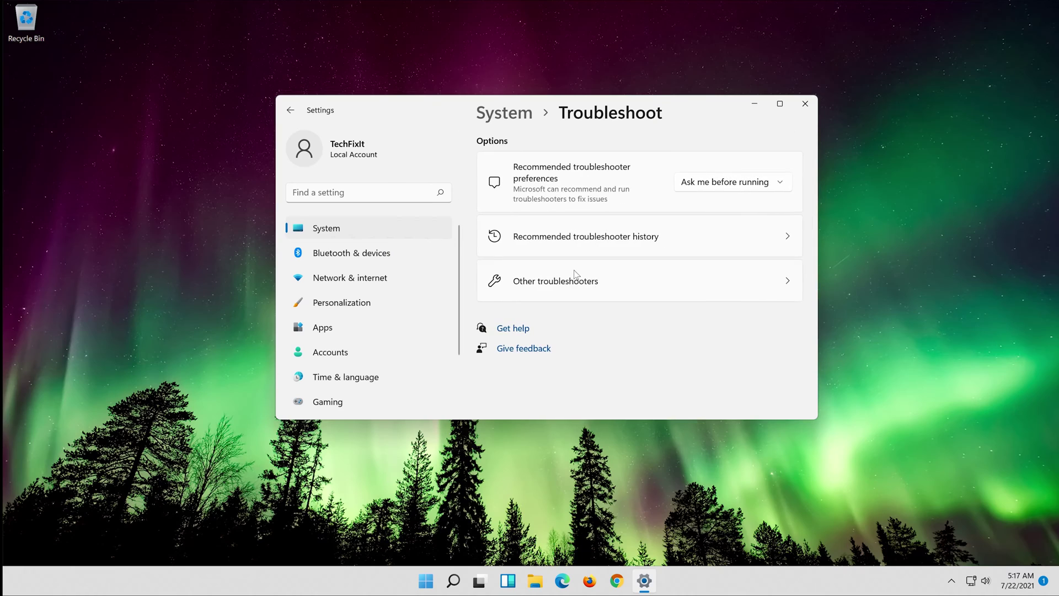
pyautogui.click(600, 283)
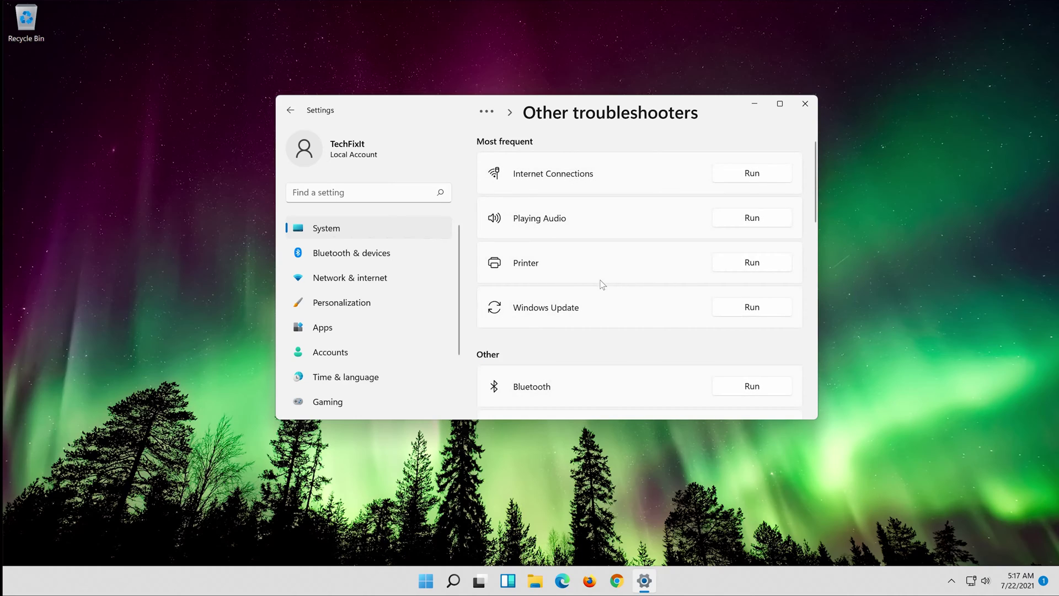
# Step: Run the Windows Store Apps troubleshooter
pyautogui.scroll(-5, 602, 284)
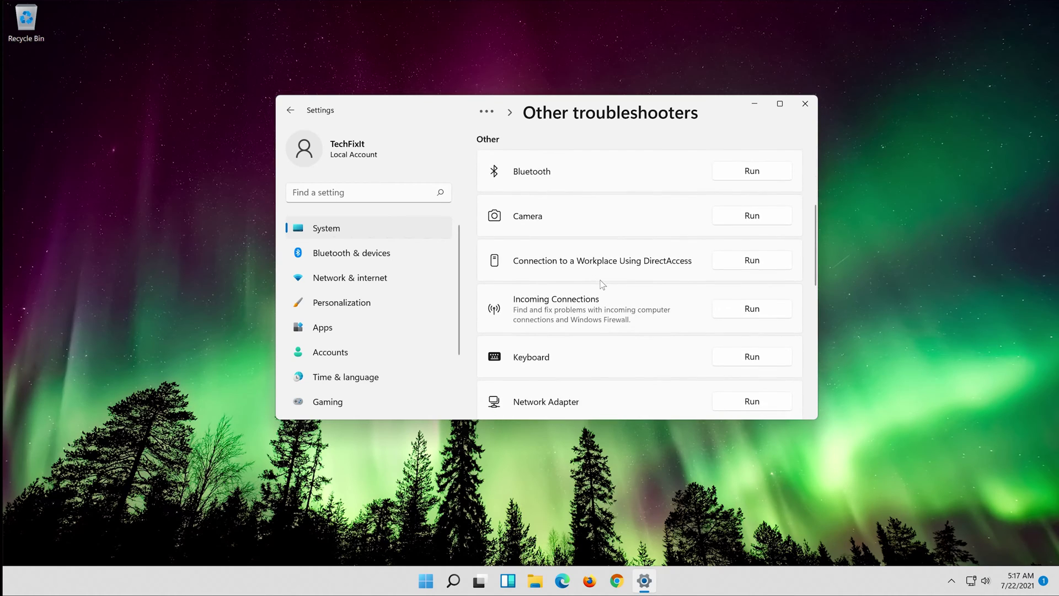
pyautogui.scroll(-4, 602, 284)
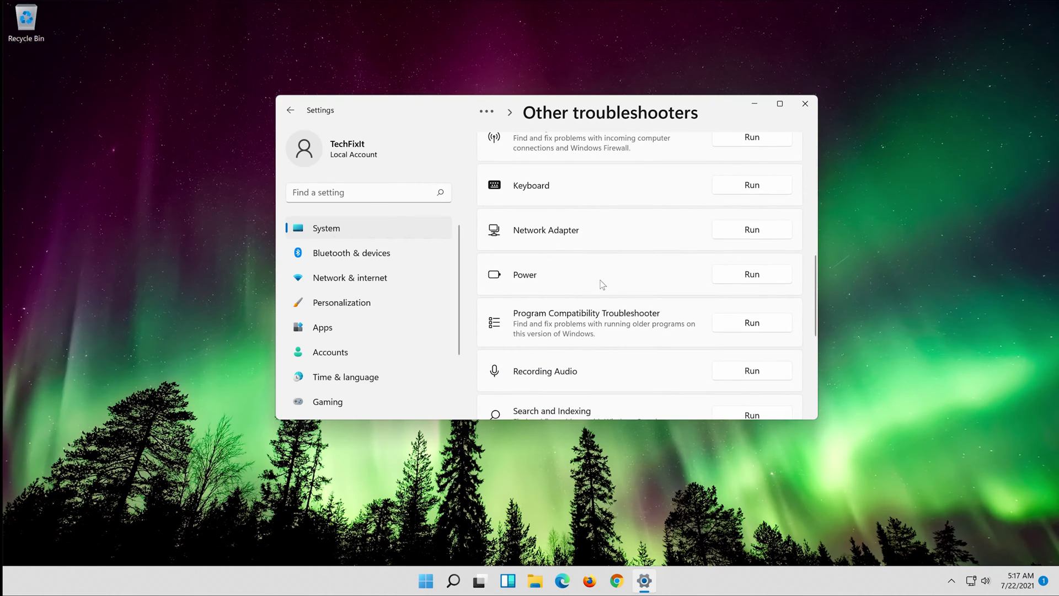
pyautogui.scroll(-4, 602, 283)
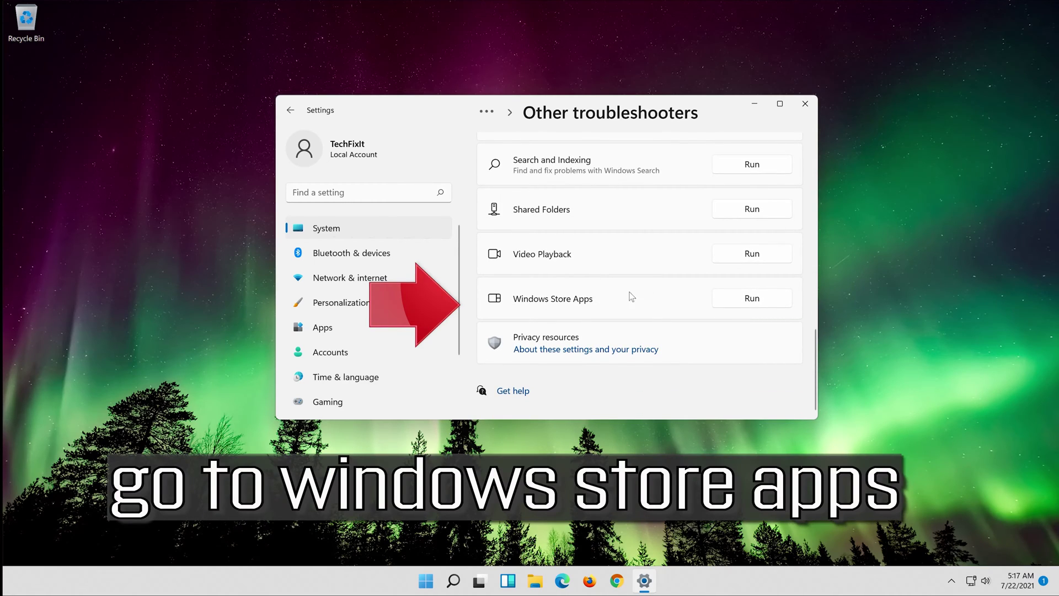
pyautogui.click(756, 299)
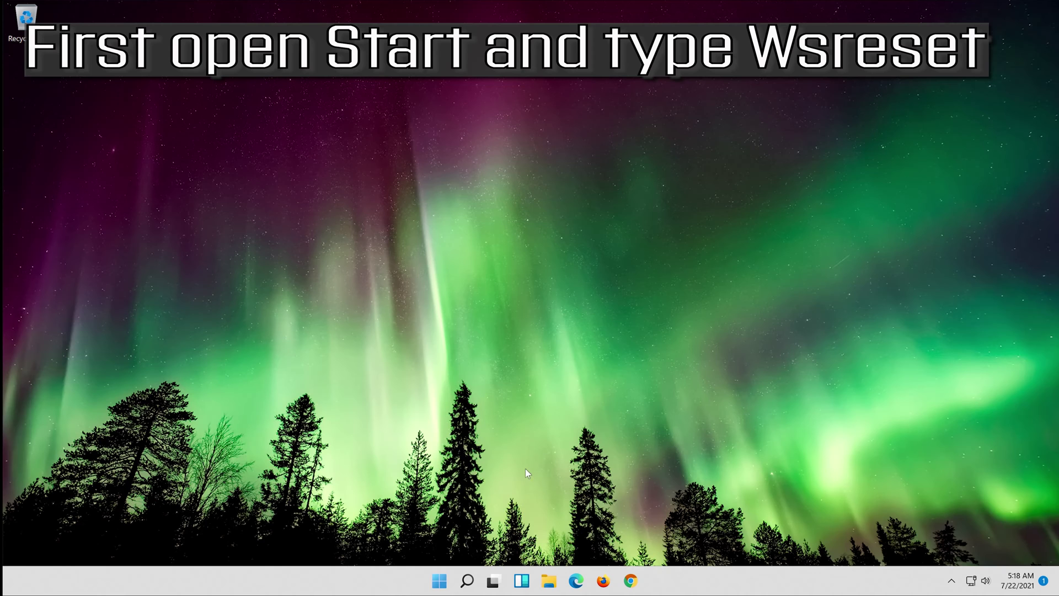
# Step: Search for wsreset and run the command to reset the Microsoft Store cache
pyautogui.click(441, 584)
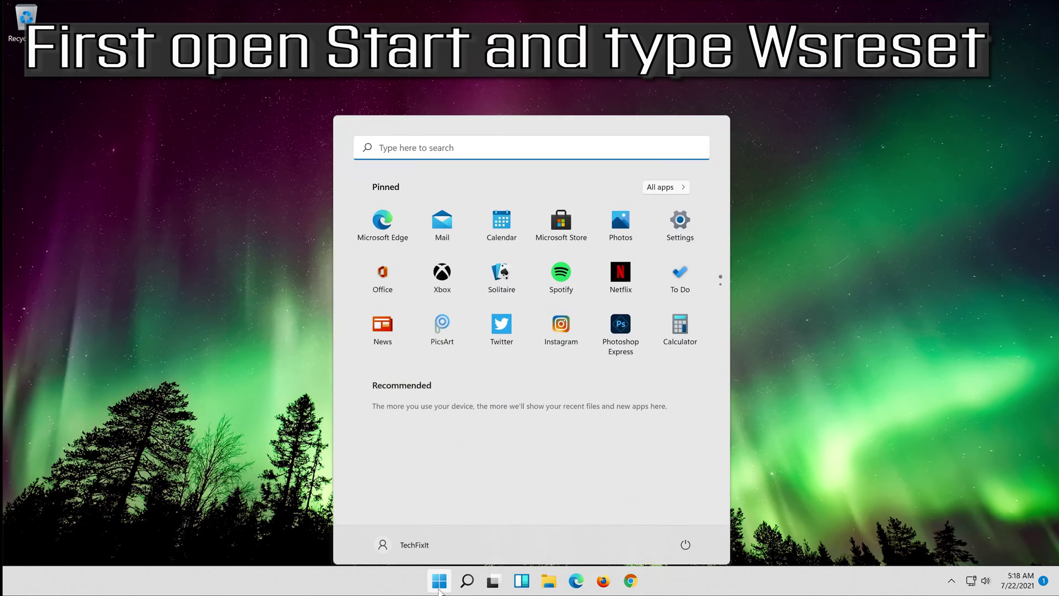
pyautogui.write('ws')
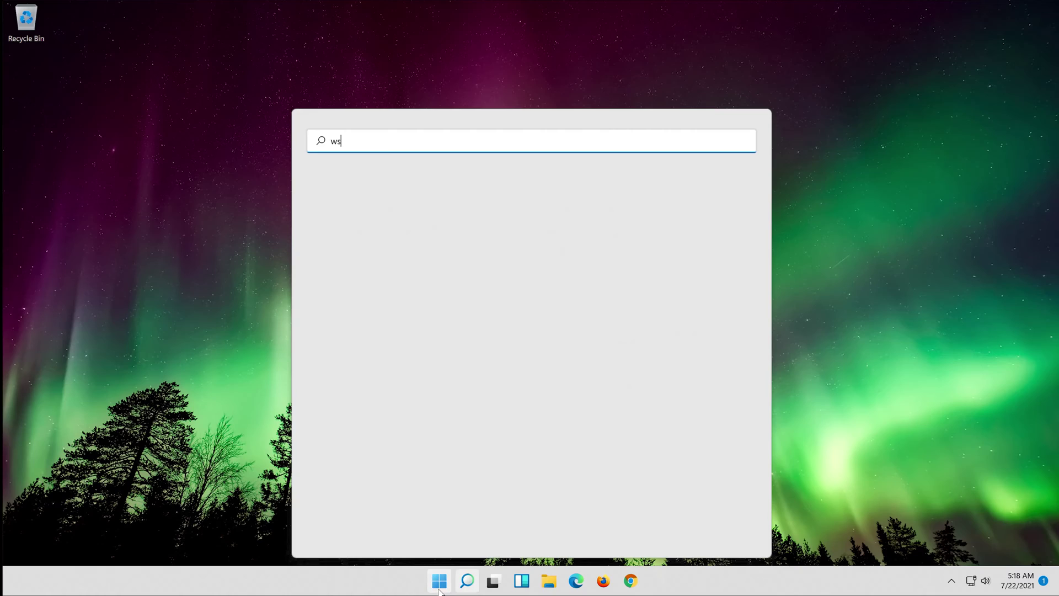
pyautogui.write('reset')
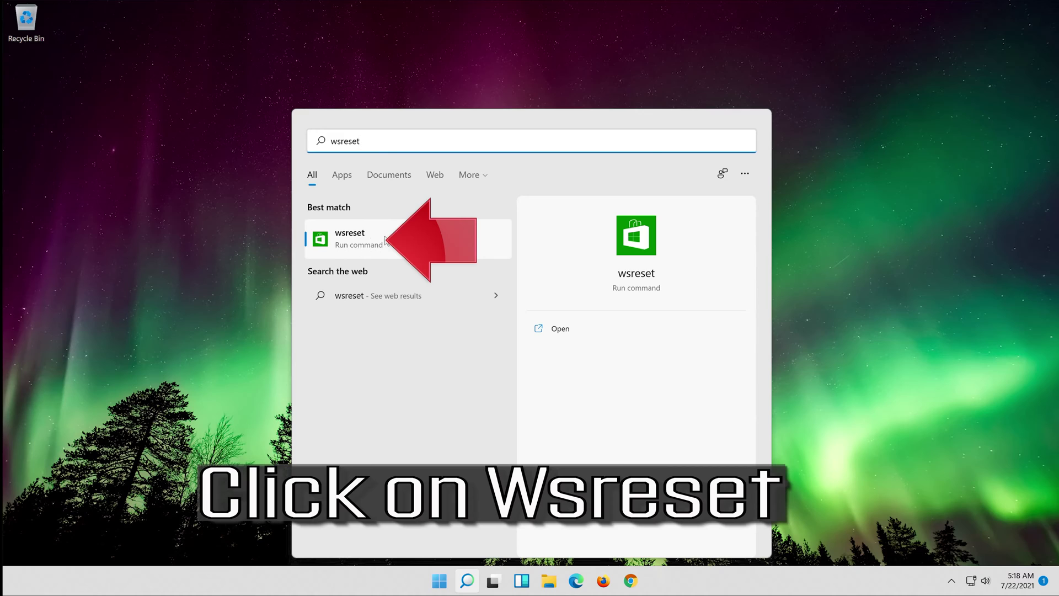
pyautogui.click(369, 243)
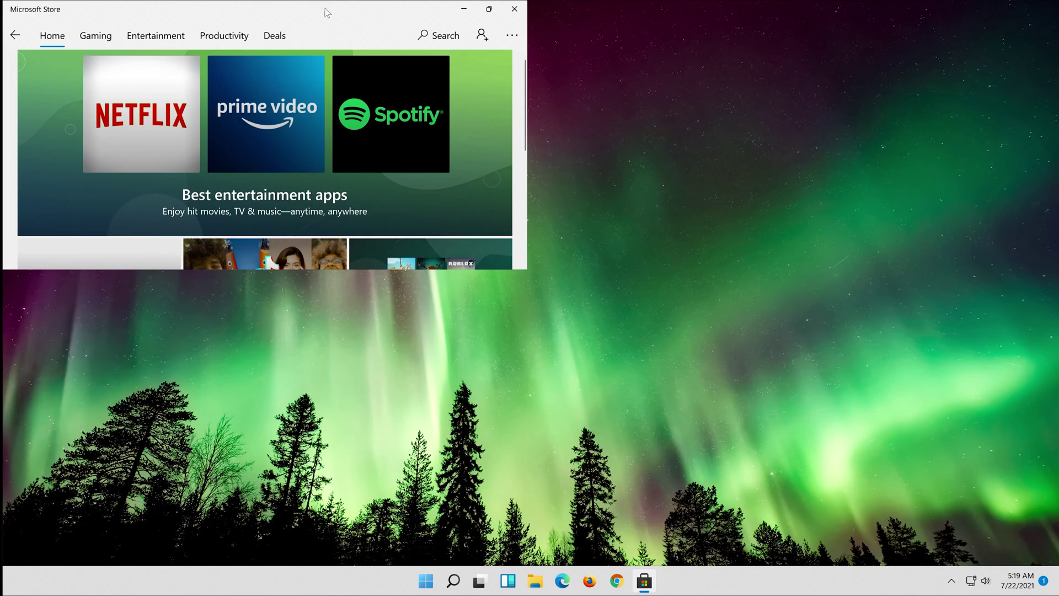
pyautogui.doubleClick(328, 12)
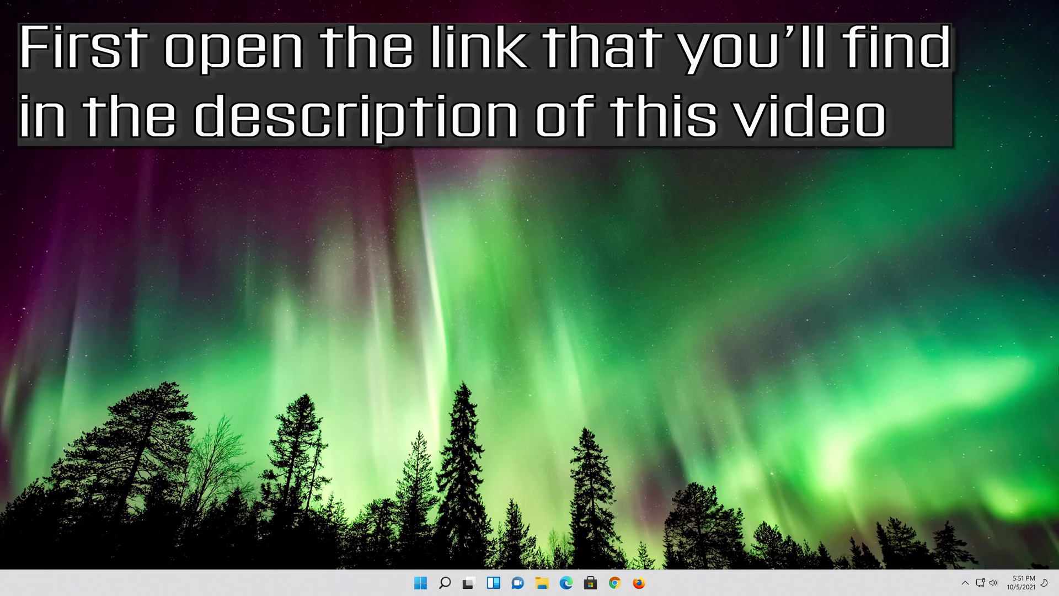
# Step: Open Firefox and load the copied link to Microsoft's Download Windows 11 page
pyautogui.click(639, 583)
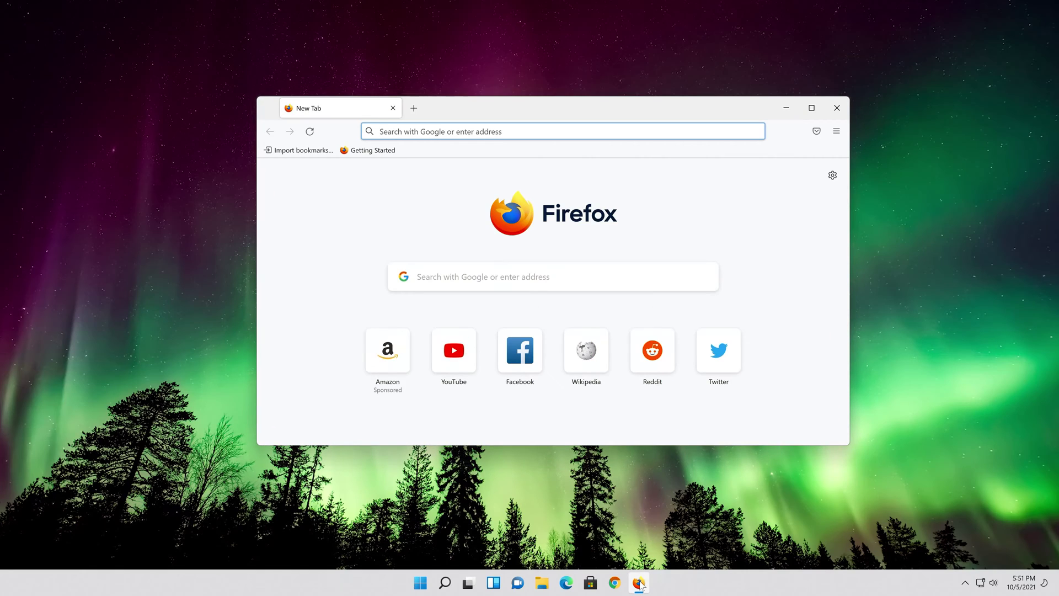
pyautogui.rightClick(515, 131)
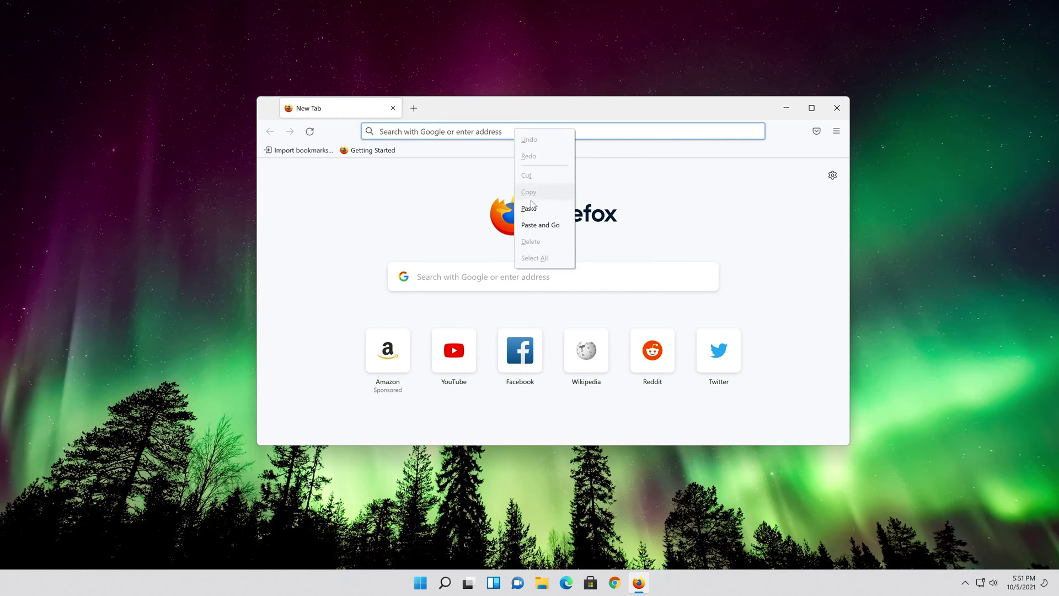
pyautogui.click(538, 225)
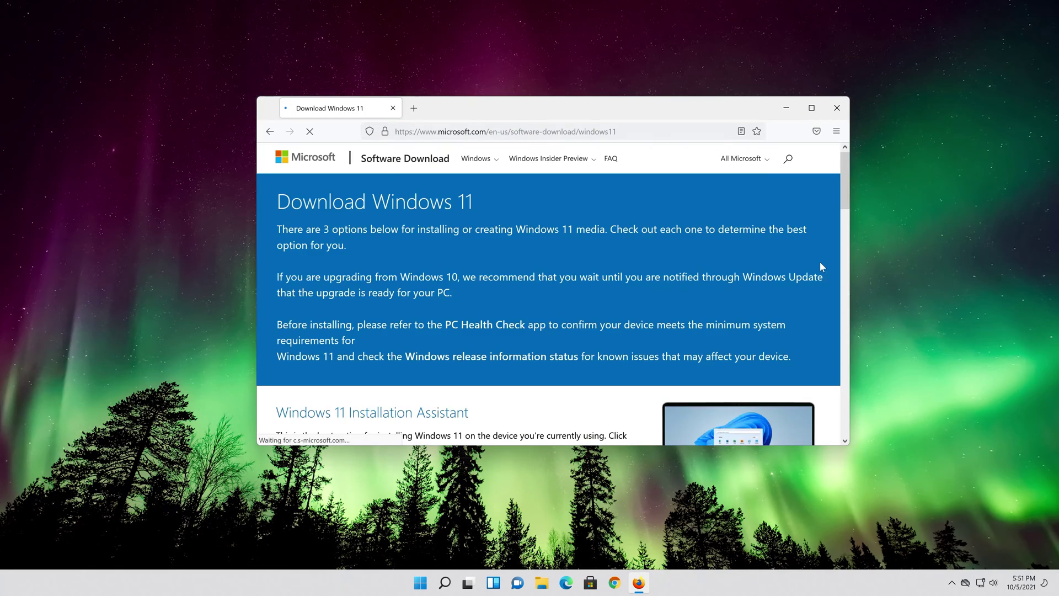
# Step: Download MediaCreationToolW11.exe from the Create Windows 11 Installation Media section and close the browser
pyautogui.scroll(-8, 805, 274)
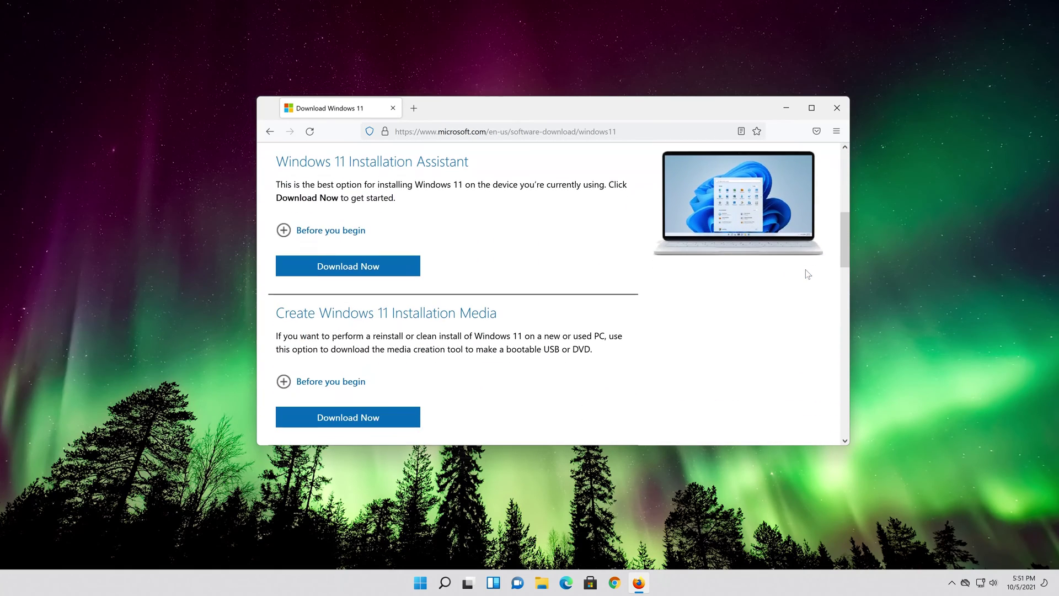
pyautogui.scroll(2, 805, 274)
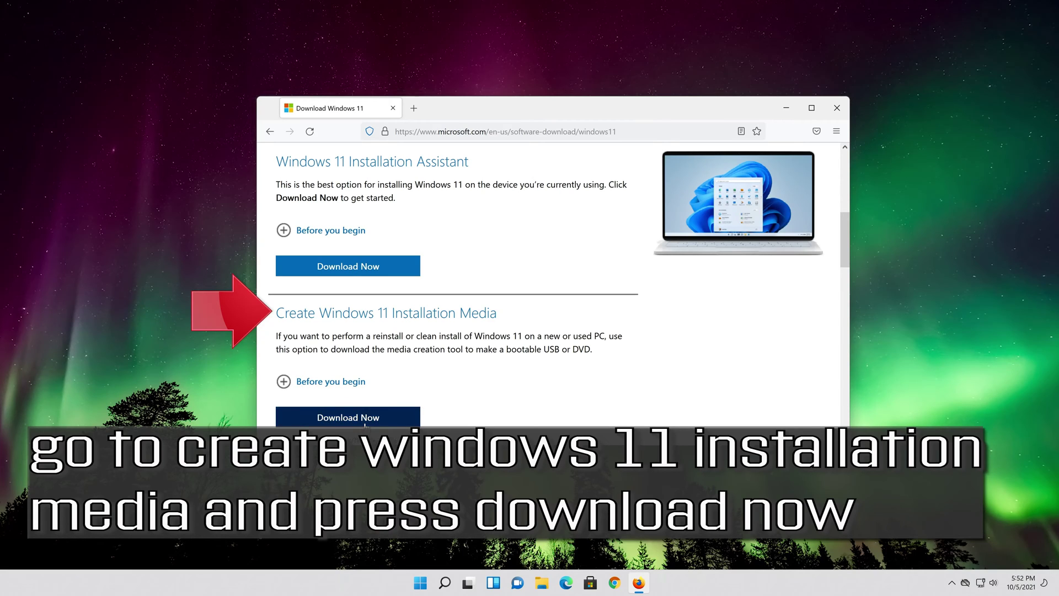
pyautogui.click(365, 422)
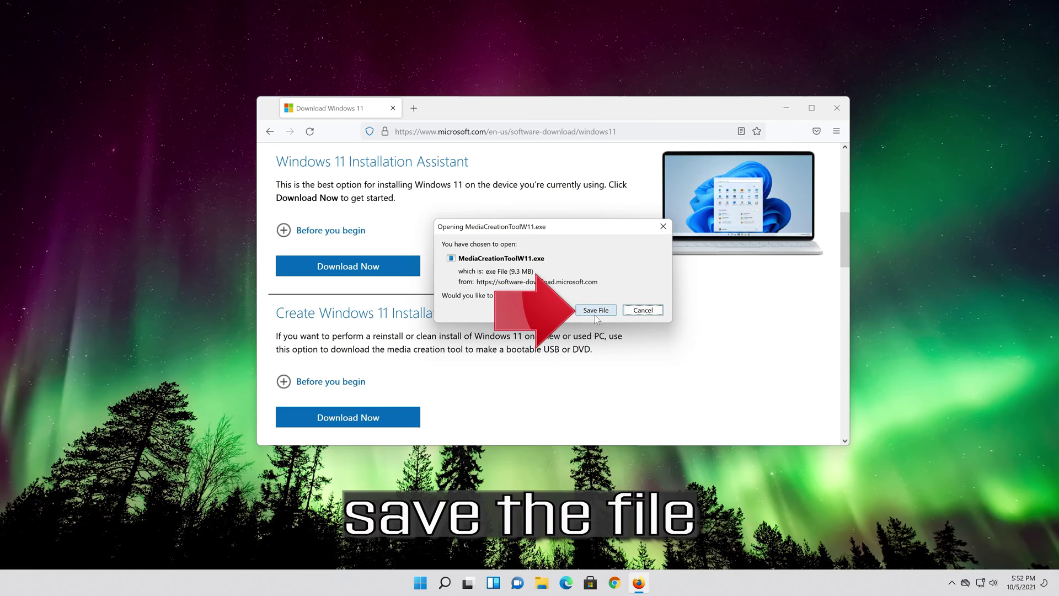
pyautogui.click(594, 312)
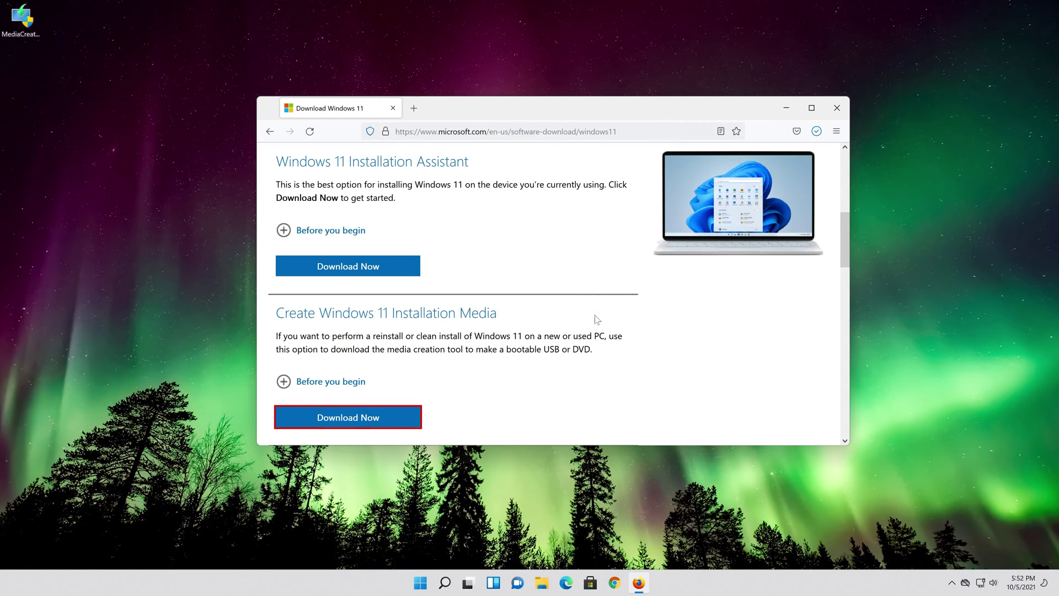
pyautogui.click(835, 109)
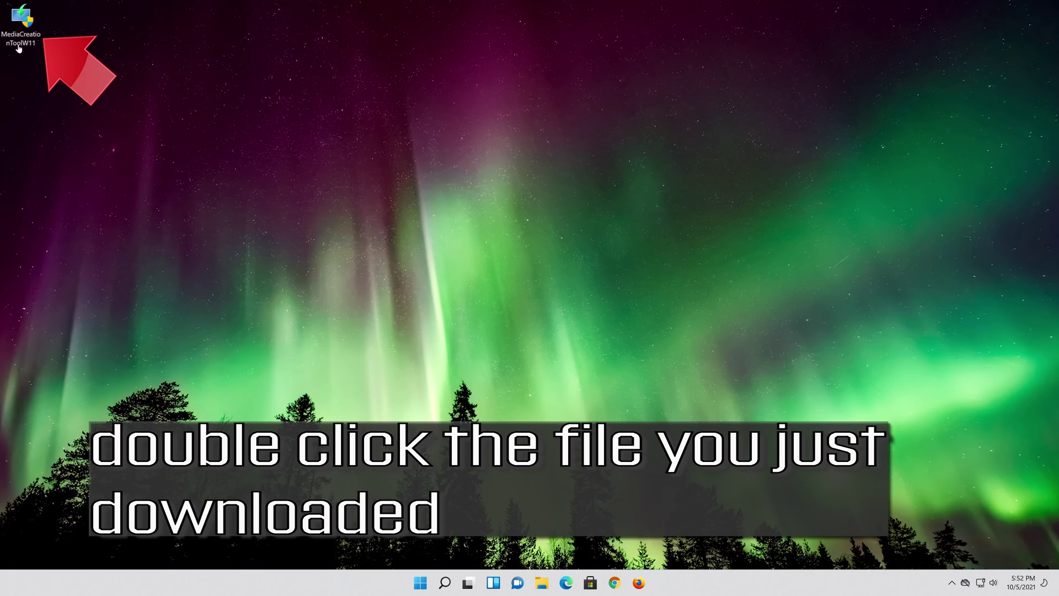
# Step: Launch MediaCreationToolW11 and continue with the recommended language and edition, English (United States) and Windows 11
pyautogui.doubleClick(31, 29)
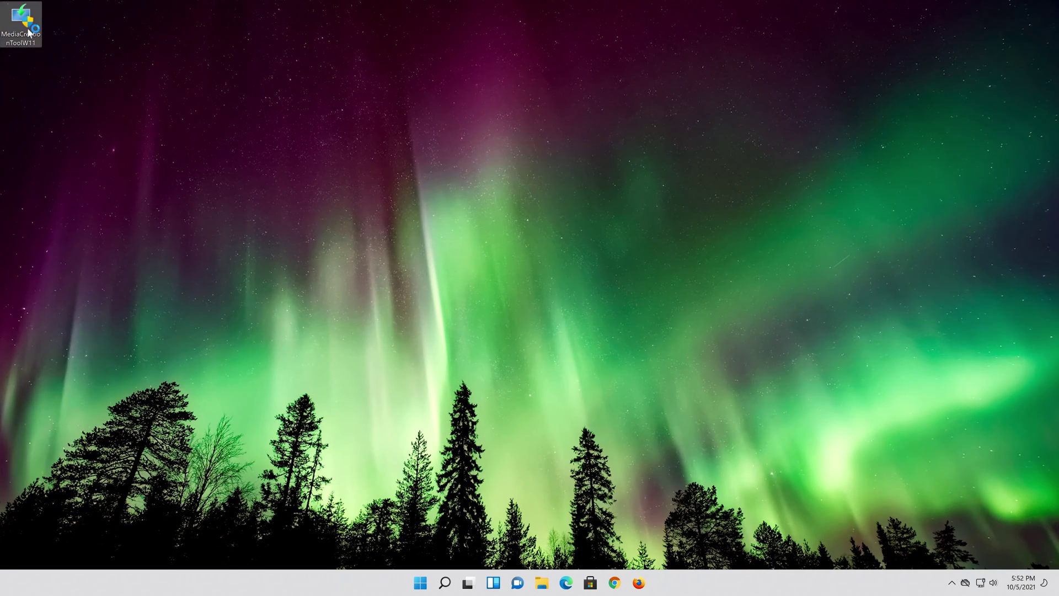
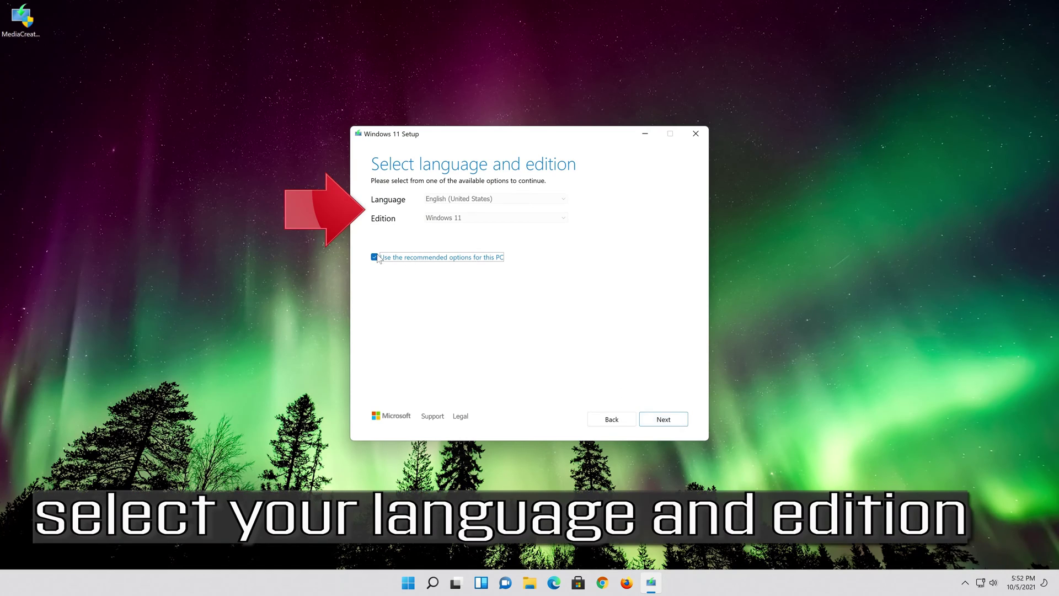
pyautogui.click(375, 257)
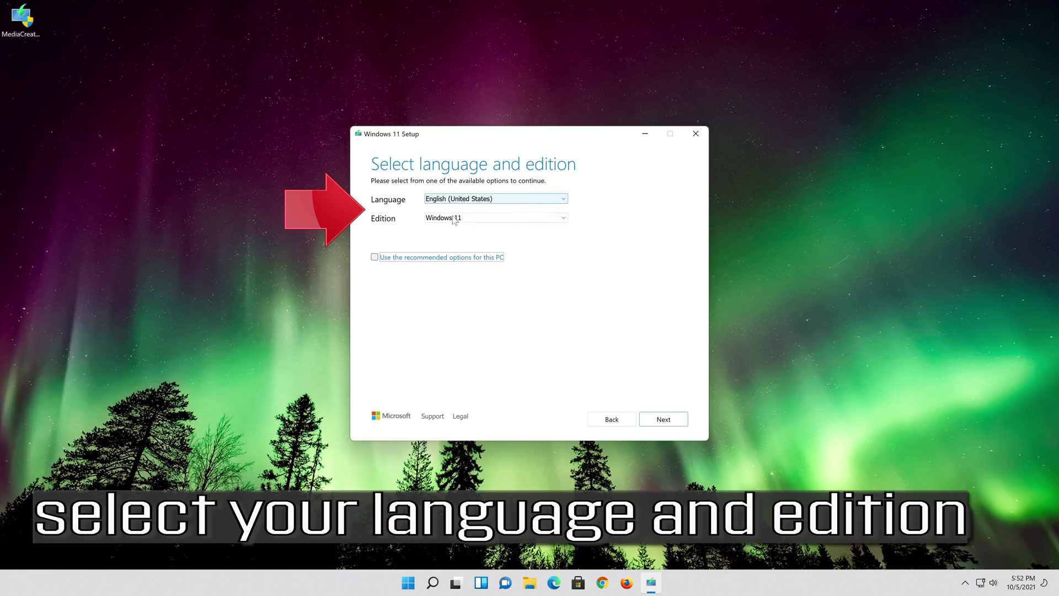
pyautogui.click(375, 257)
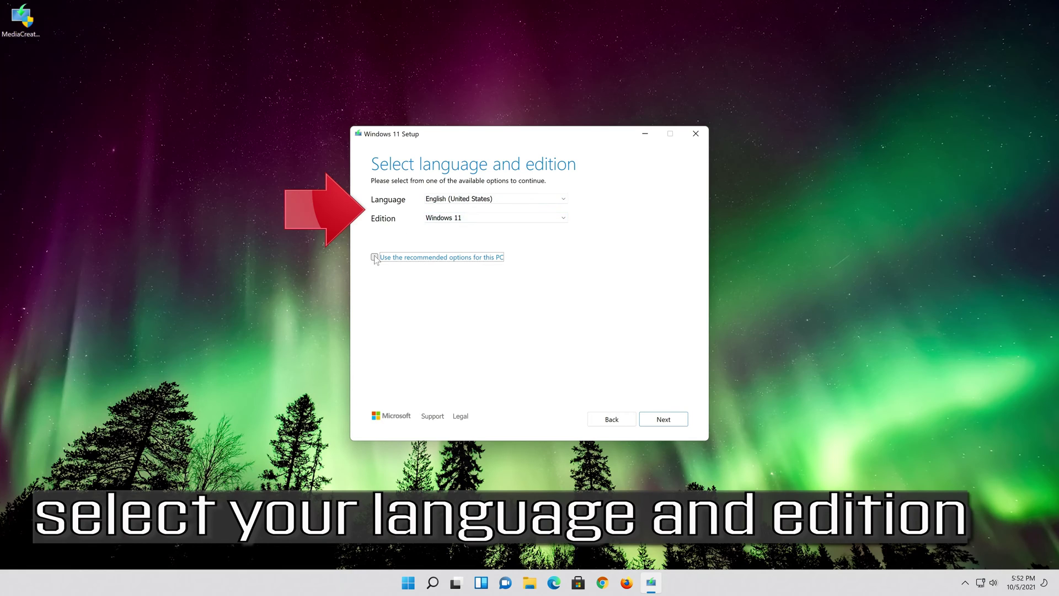
pyautogui.click(375, 257)
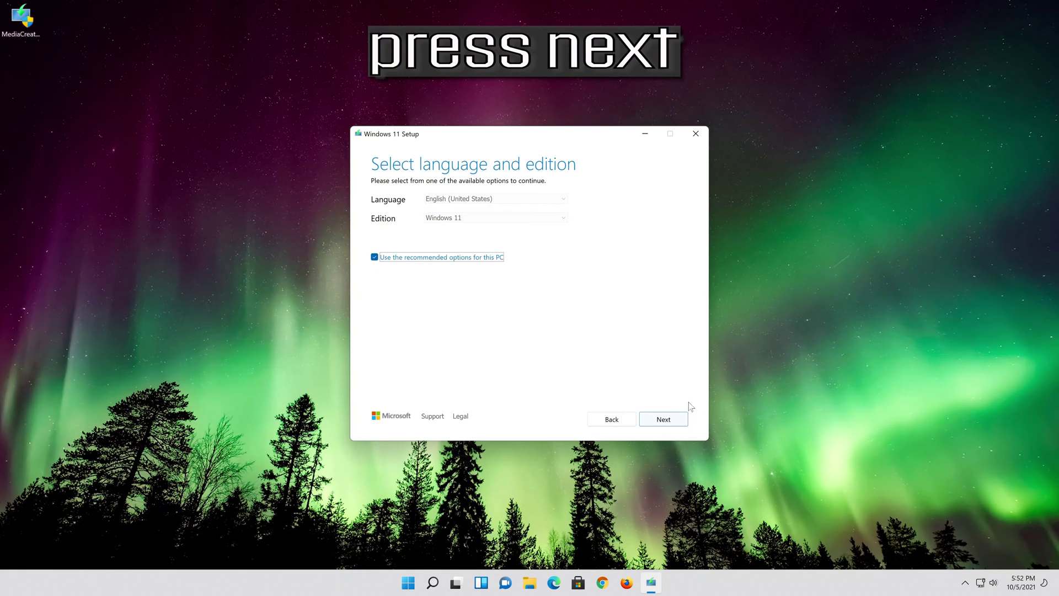
pyautogui.click(664, 420)
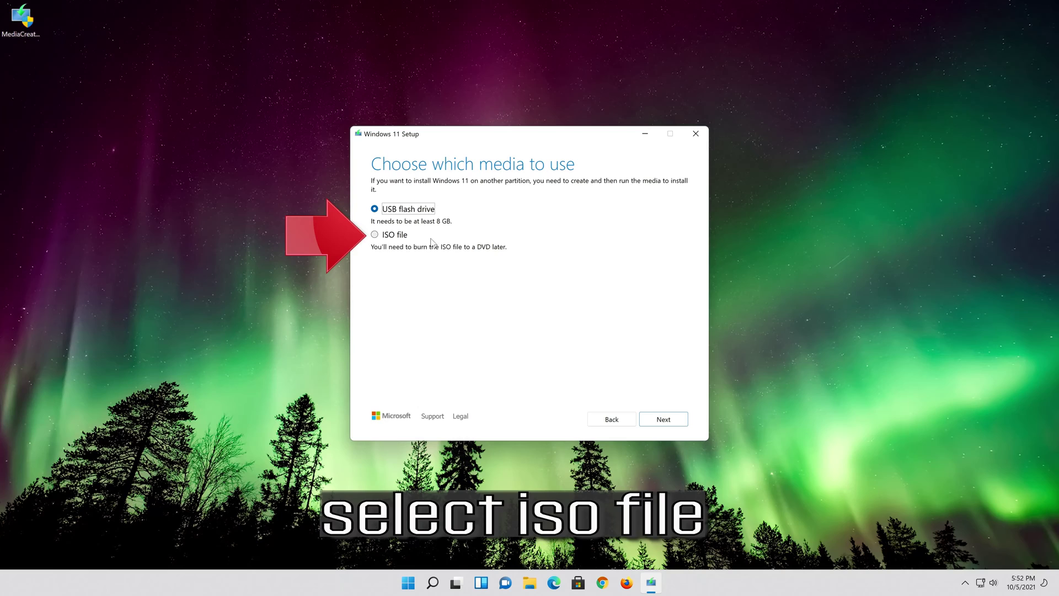
# Step: Create the installation media as an ISO file named "Windows 11" on the Desktop and finish the media creation wizard
pyautogui.click(376, 235)
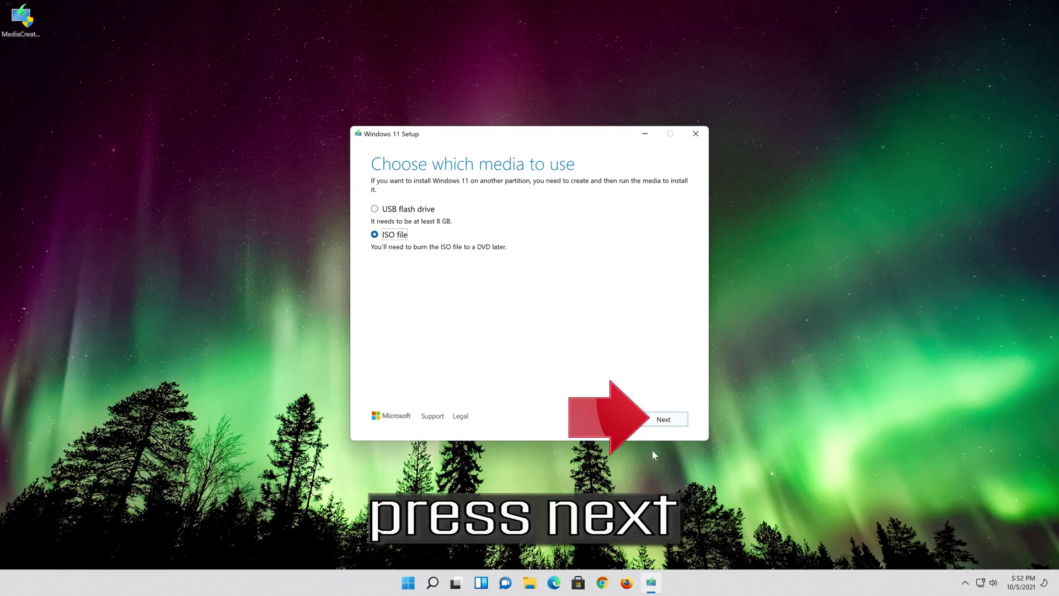
pyautogui.click(671, 419)
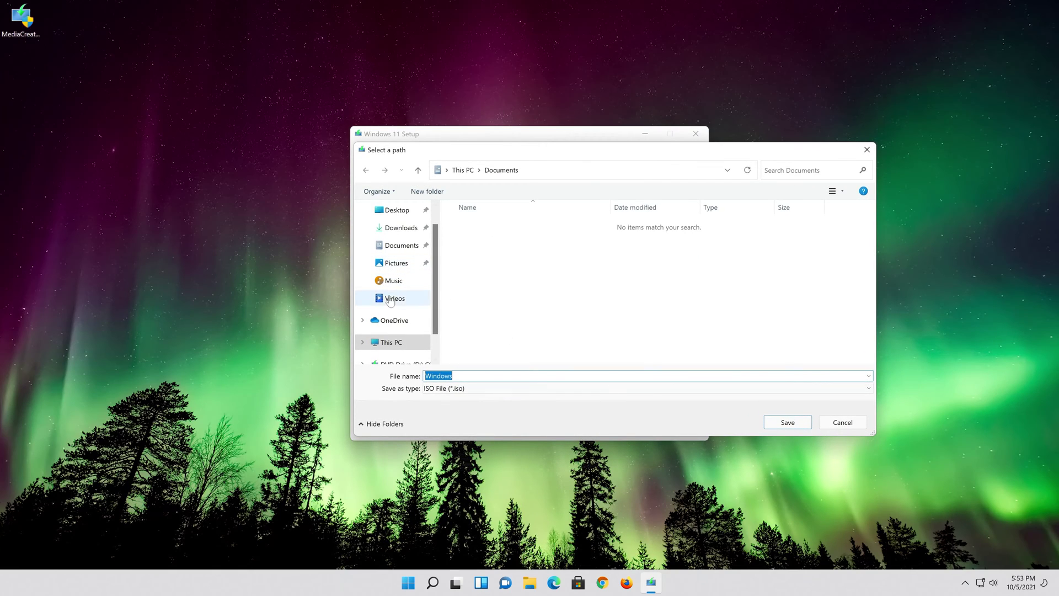
pyautogui.click(407, 210)
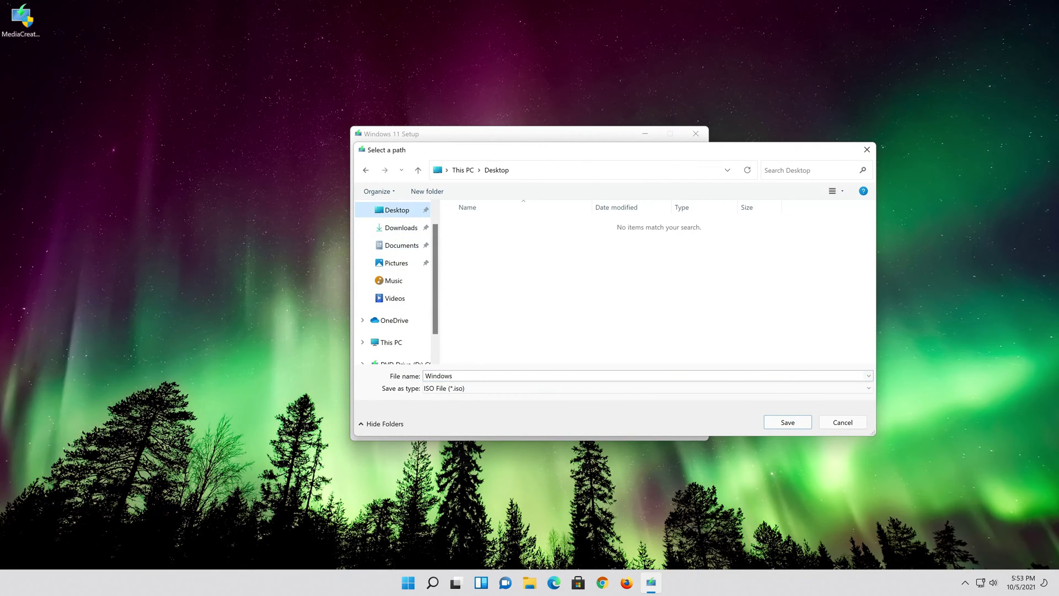
pyautogui.click(463, 375)
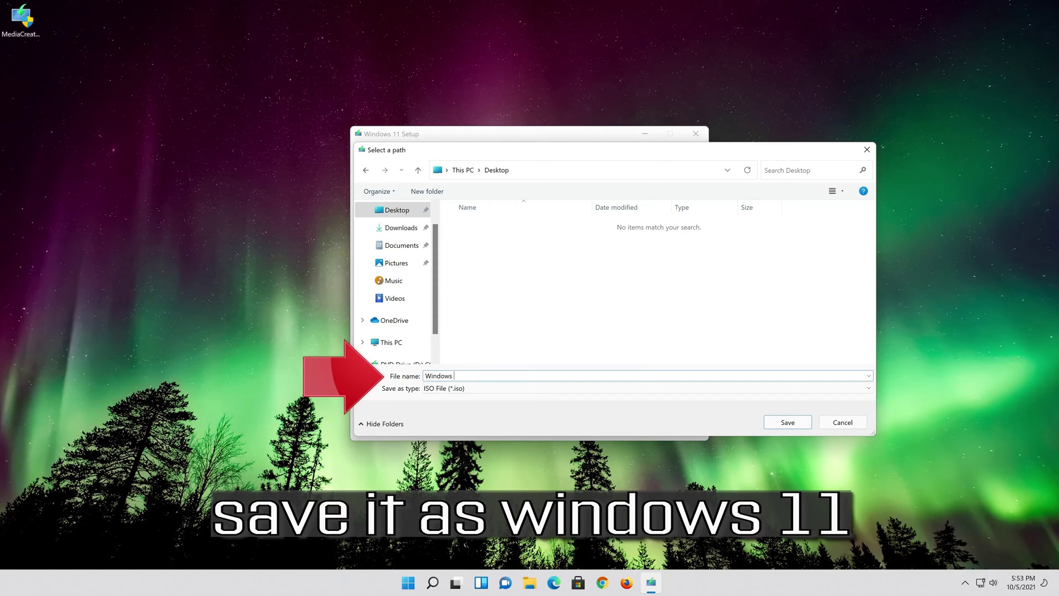
pyautogui.write('11')
pyautogui.click(794, 424)
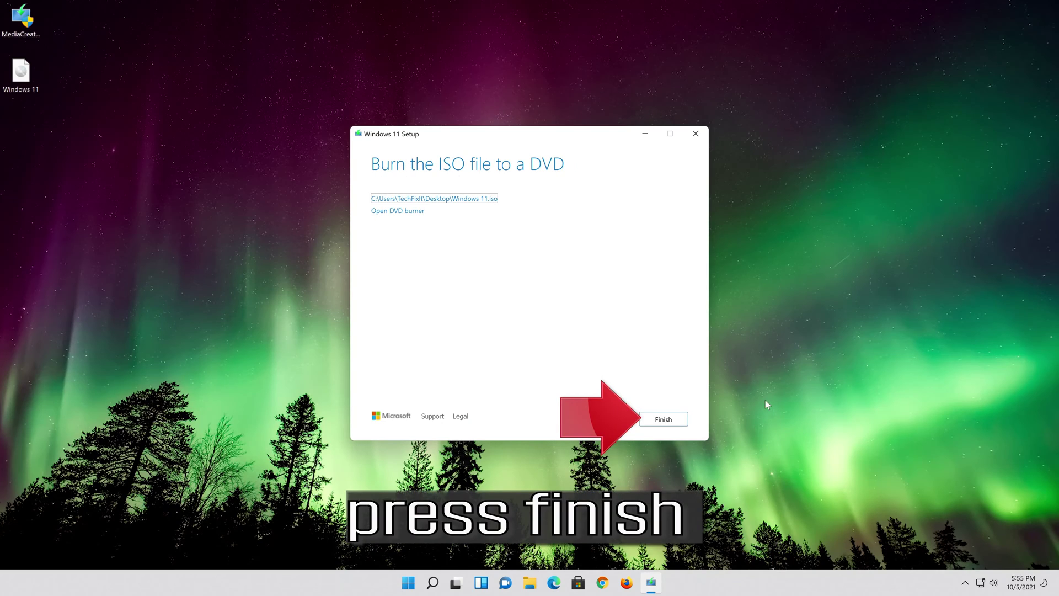
pyautogui.click(664, 420)
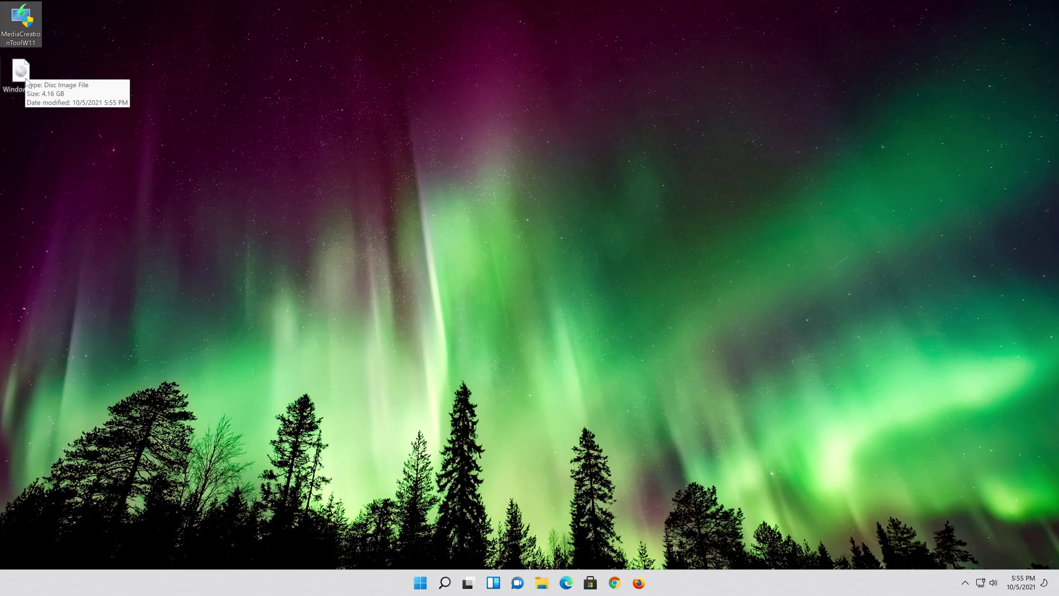
# Step: Mount the Windows 11 ISO and run its setup application with permission to make changes, closing the drive's folder window
pyautogui.doubleClick(26, 81)
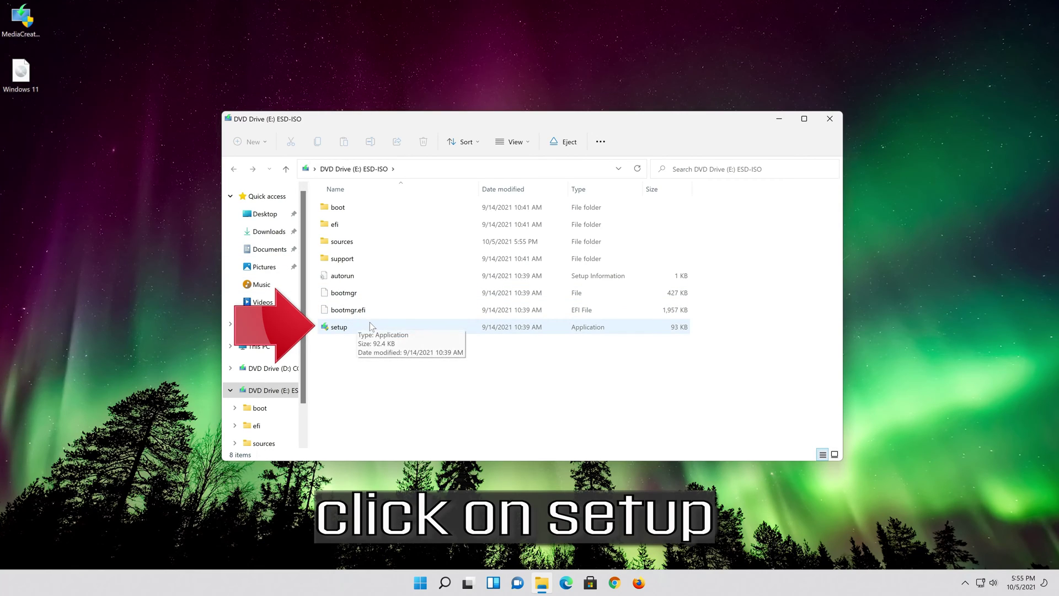
pyautogui.doubleClick(369, 325)
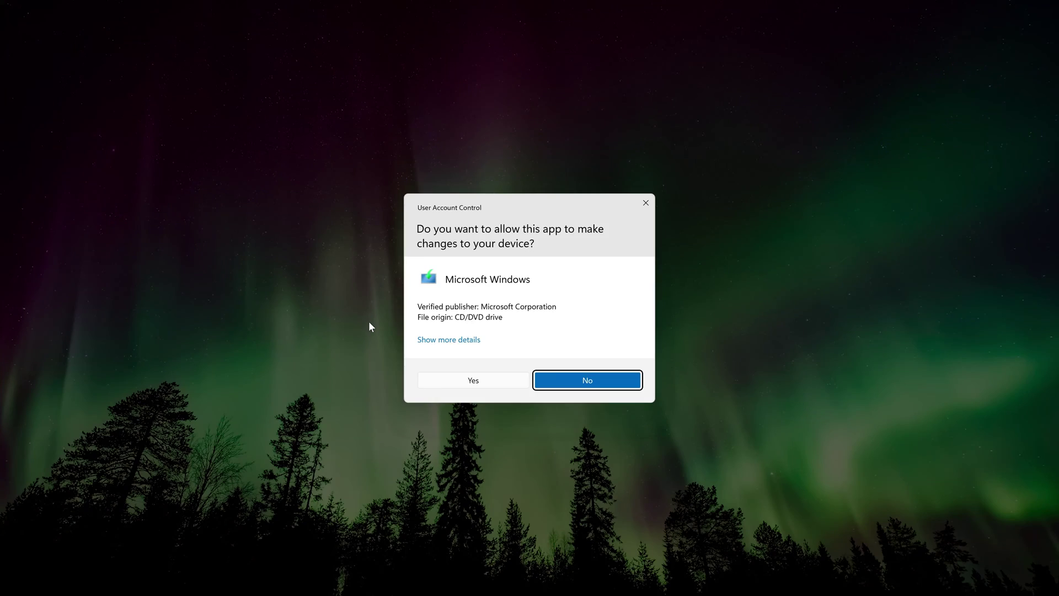
pyautogui.click(480, 381)
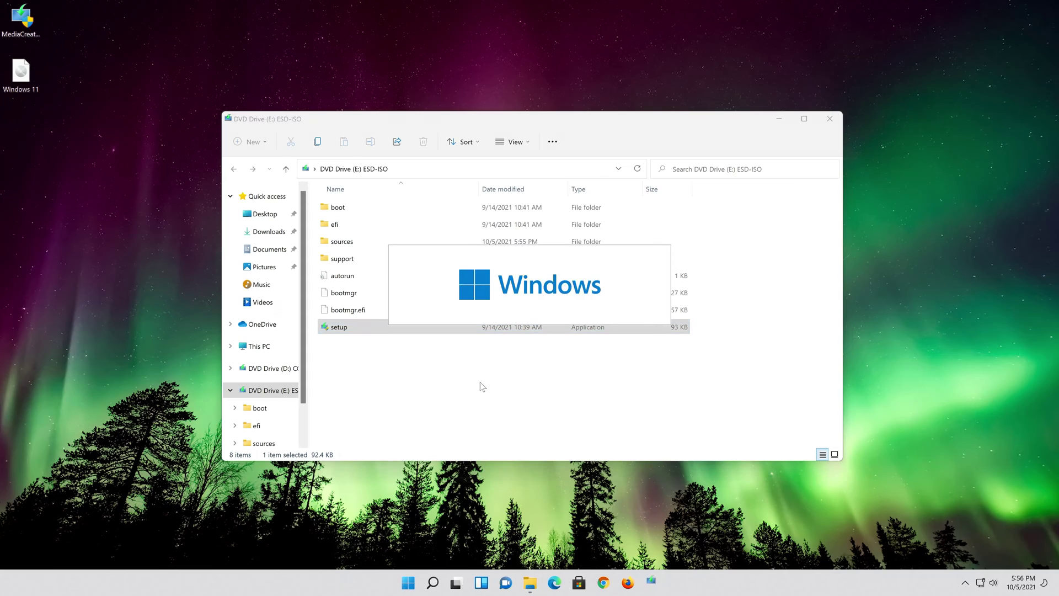
pyautogui.click(827, 122)
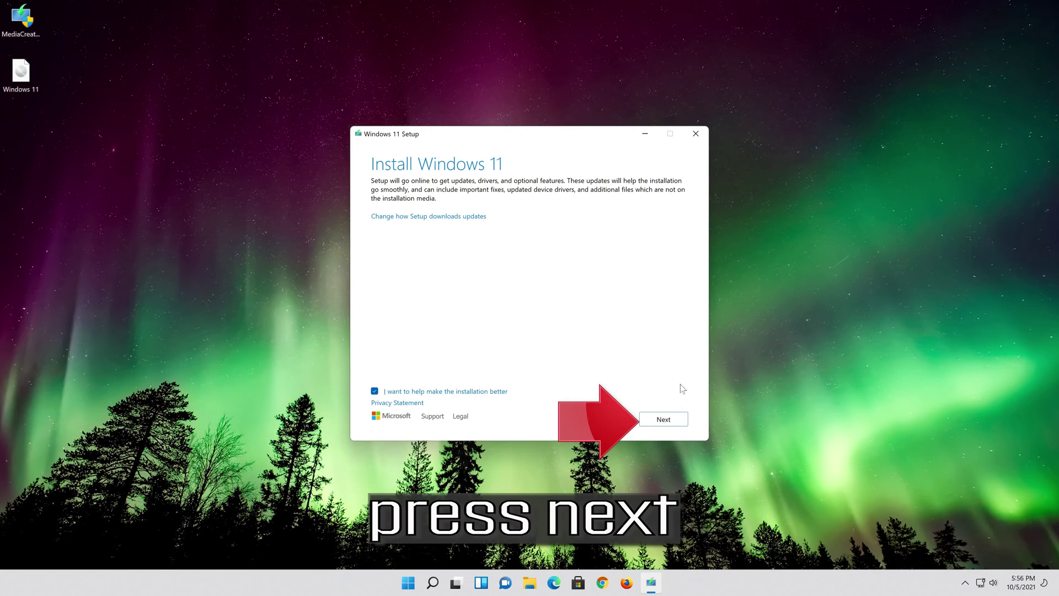
# Step: Accept the license terms and start installing Windows 11 Pro with the option to keep personal files and apps
pyautogui.click(674, 426)
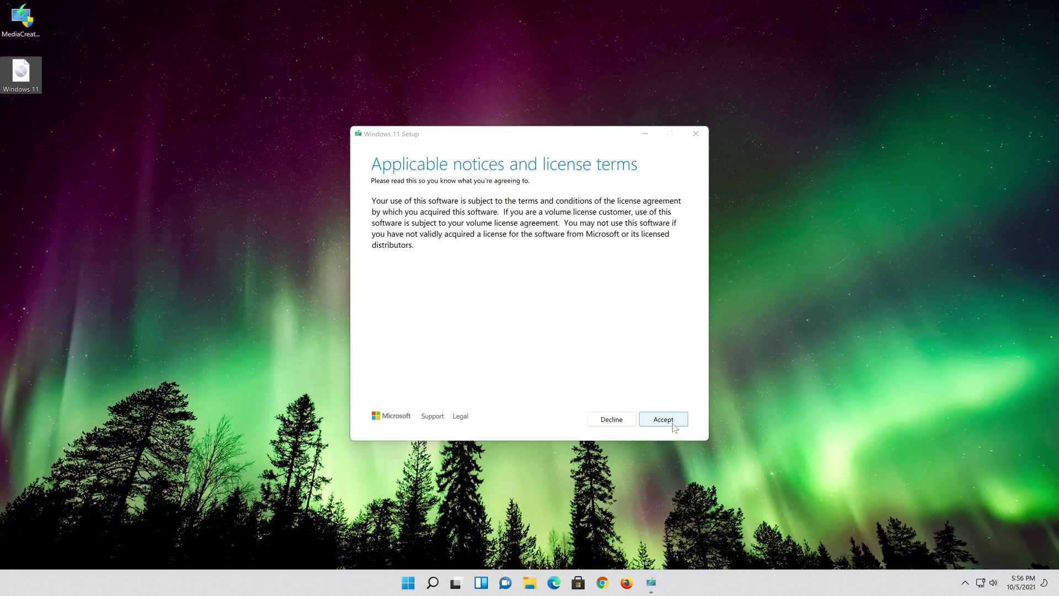
pyautogui.click(664, 425)
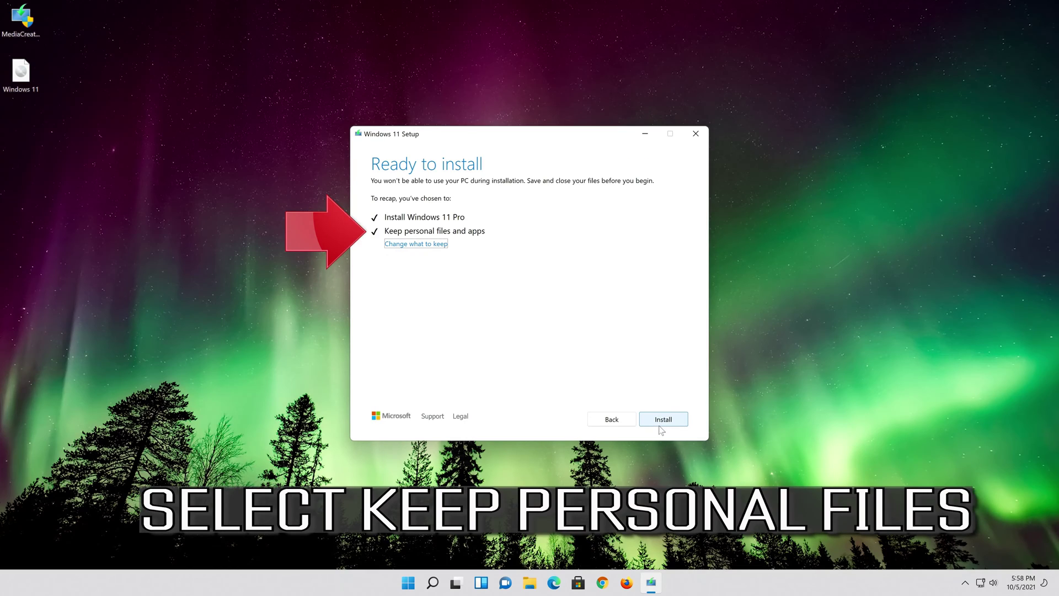
pyautogui.click(435, 245)
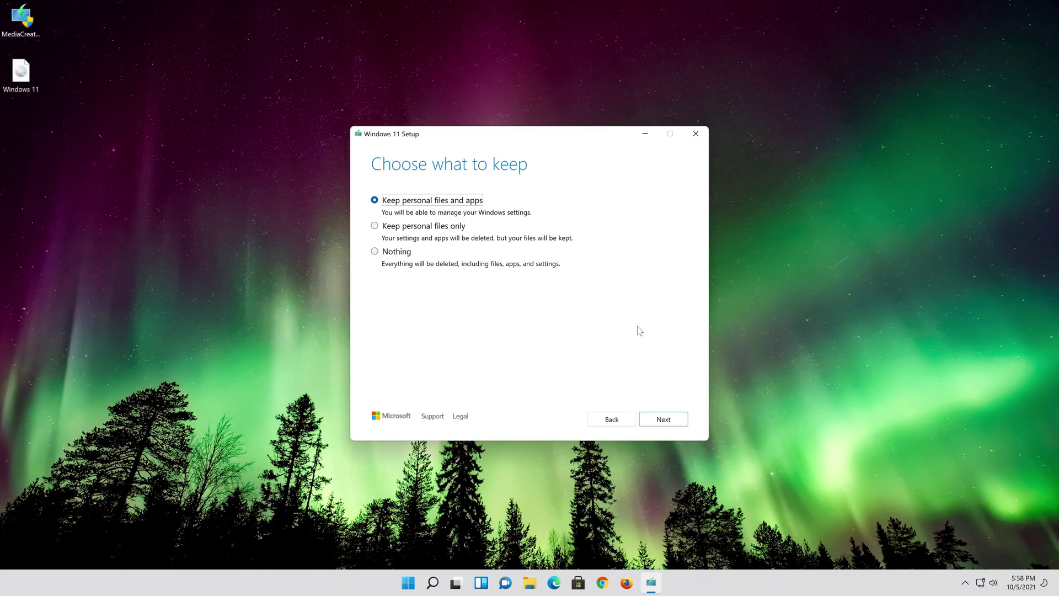
pyautogui.click(669, 420)
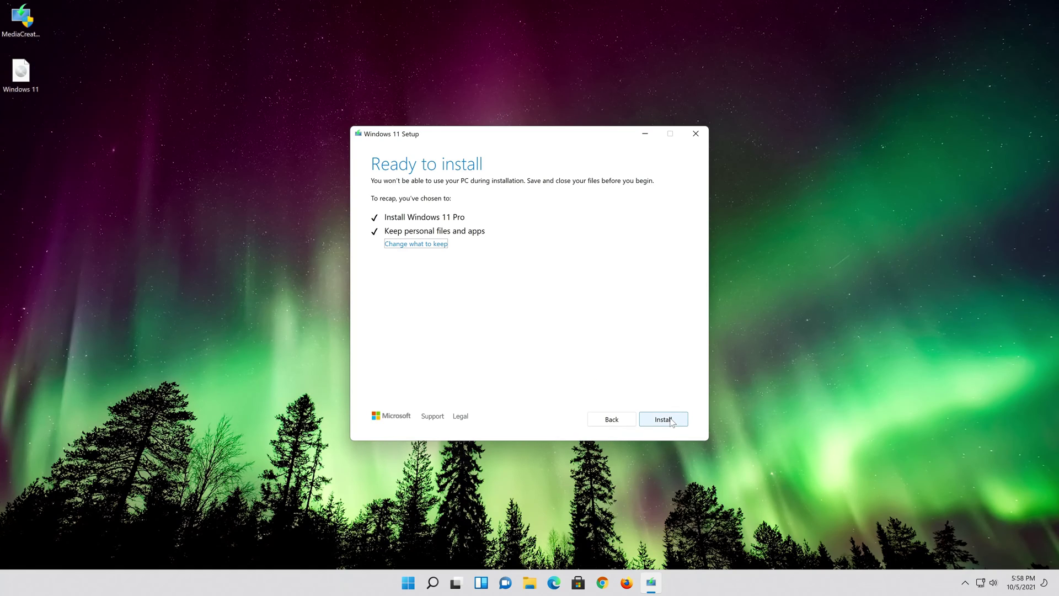
pyautogui.click(670, 421)
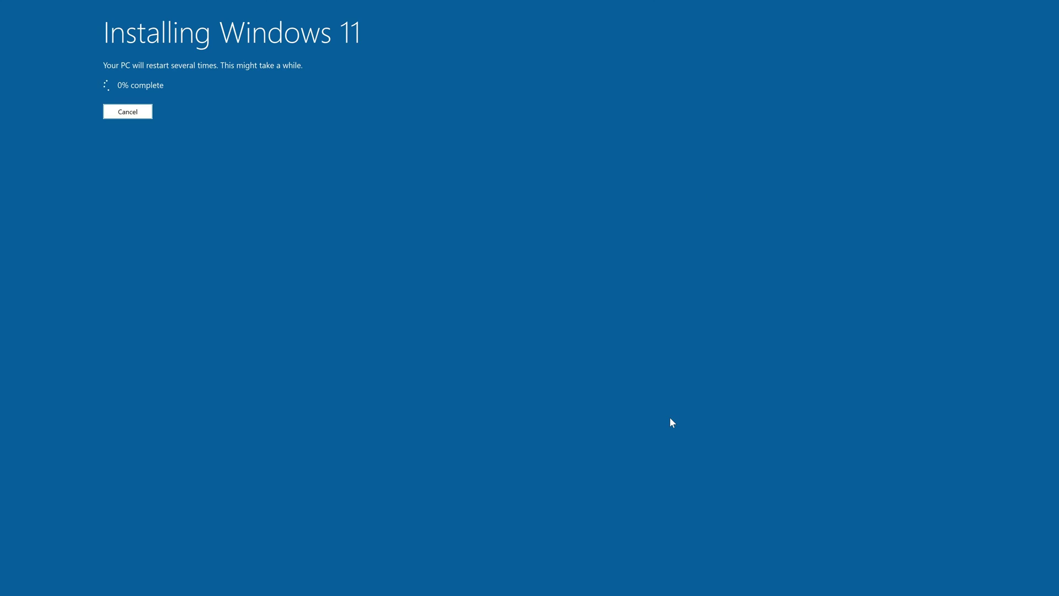